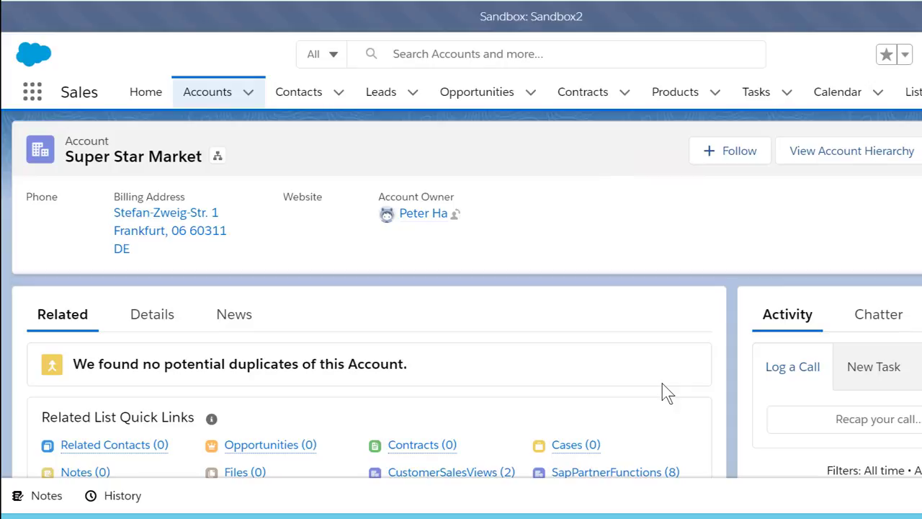
left_click(152, 315)
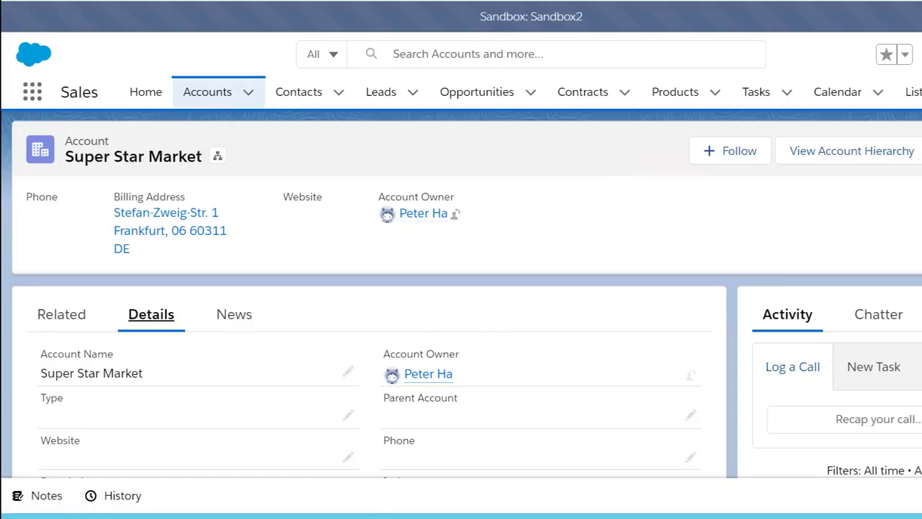
scroll(461, 295, "down", 3)
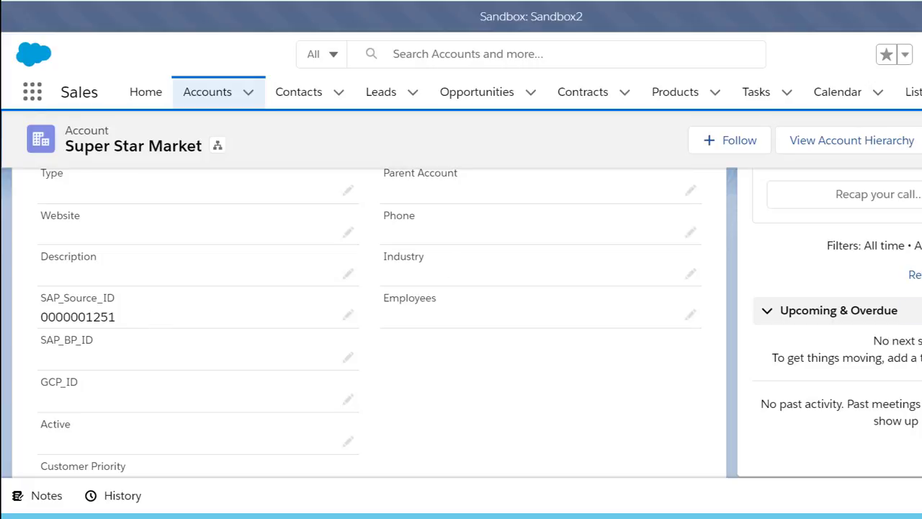
scroll(325, 231, "up", 5)
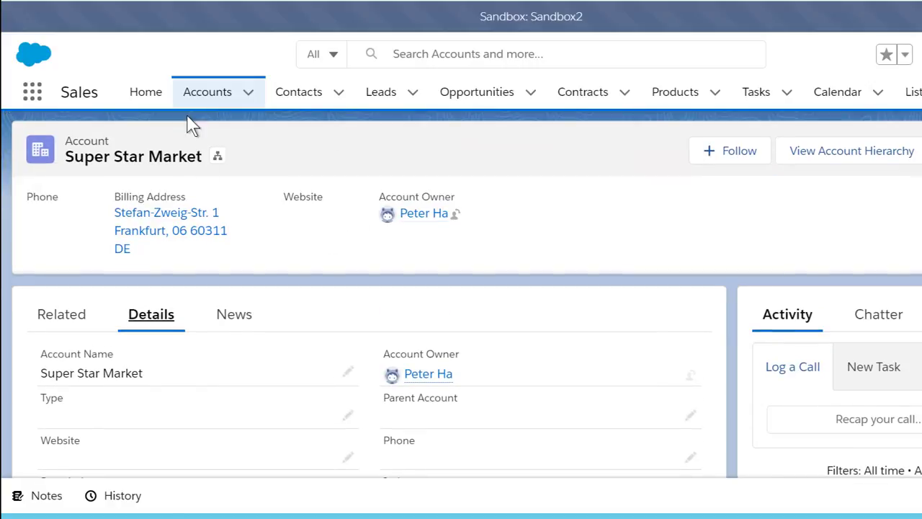
- Review the account's related lists: two CustomerSalesViews and the SapPartnerFunctions records
left_click(62, 315)
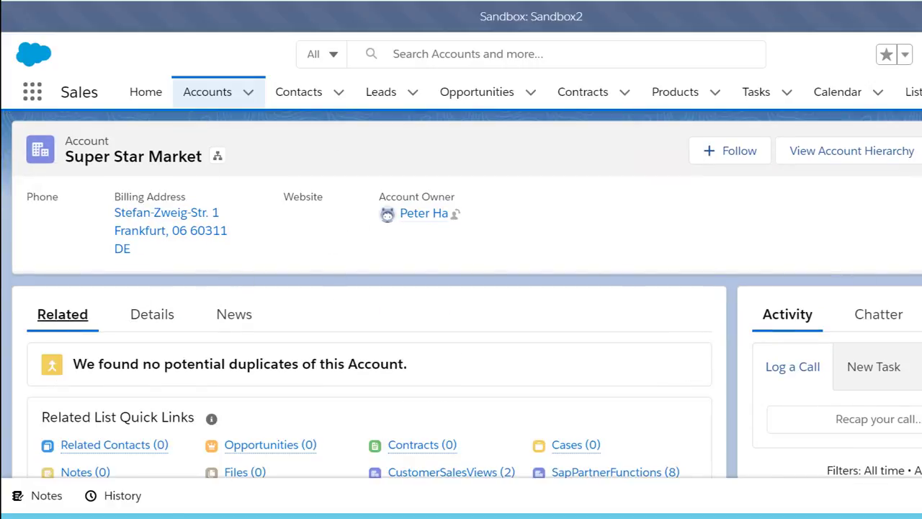
scroll(369, 295, "down", 5)
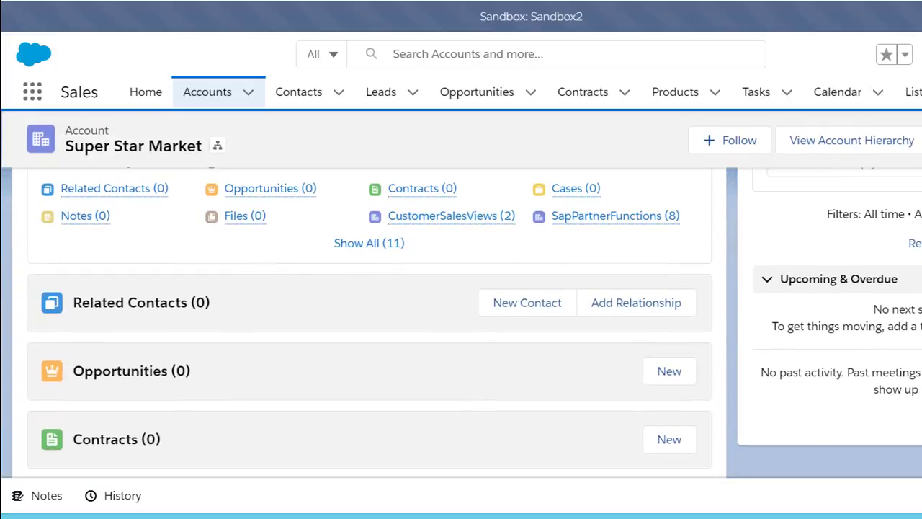
scroll(369, 323, "down", 6)
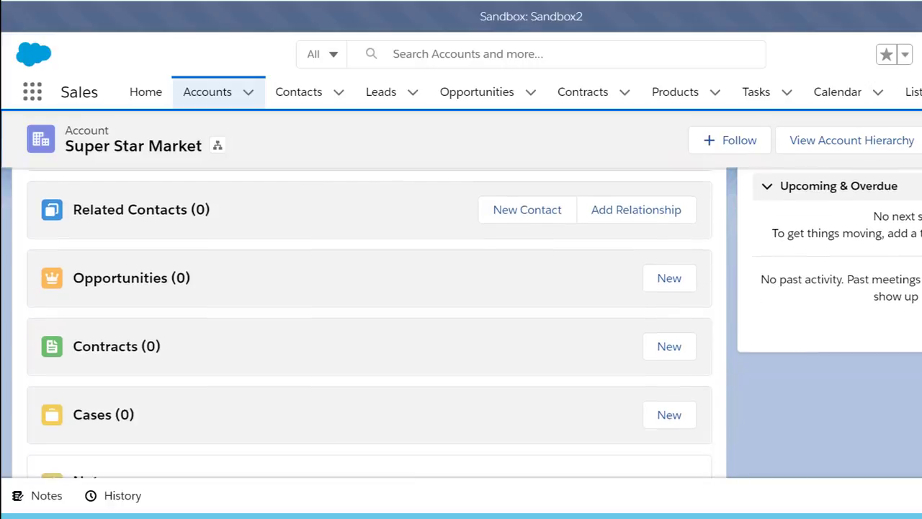
scroll(368, 322, "down", 1)
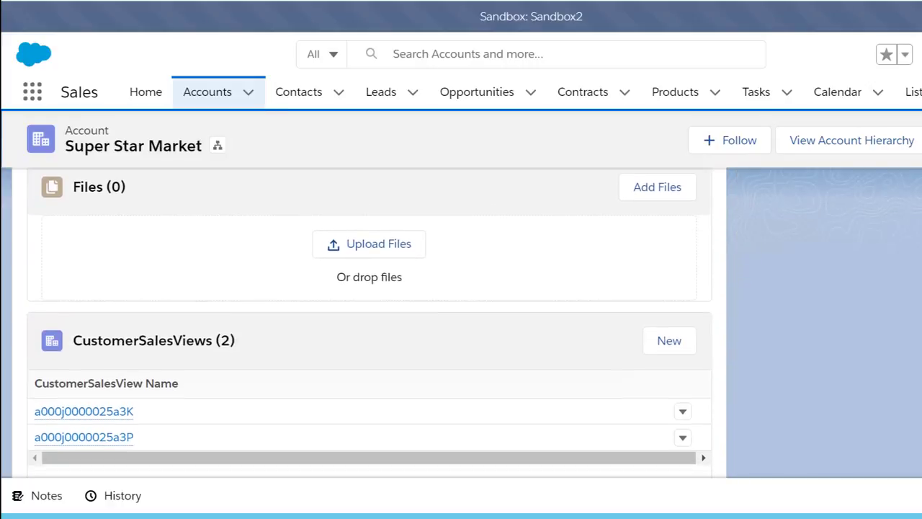
scroll(369, 323, "down", 3)
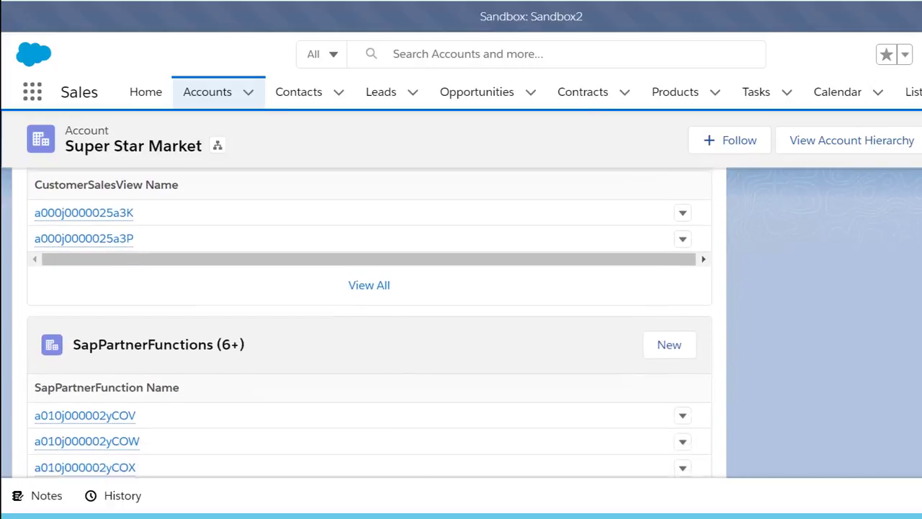
scroll(250, 284, "up", 1)
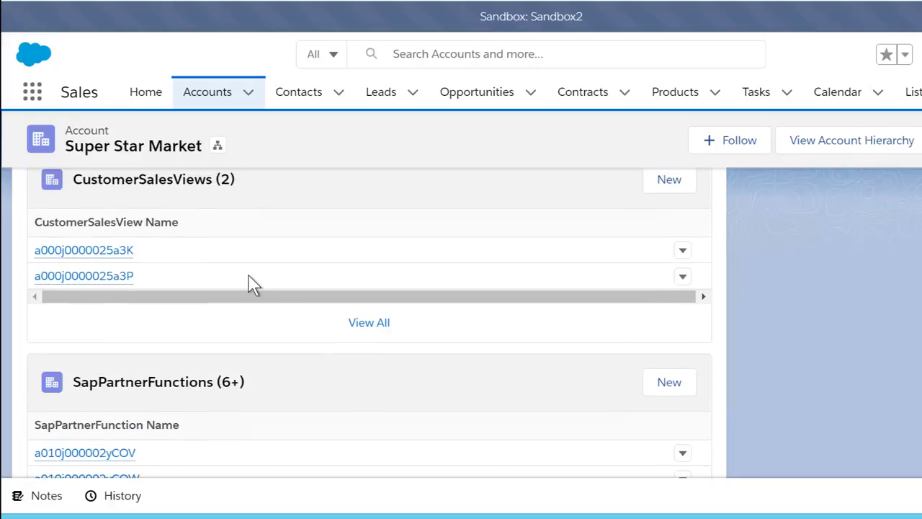
left_click(105, 252)
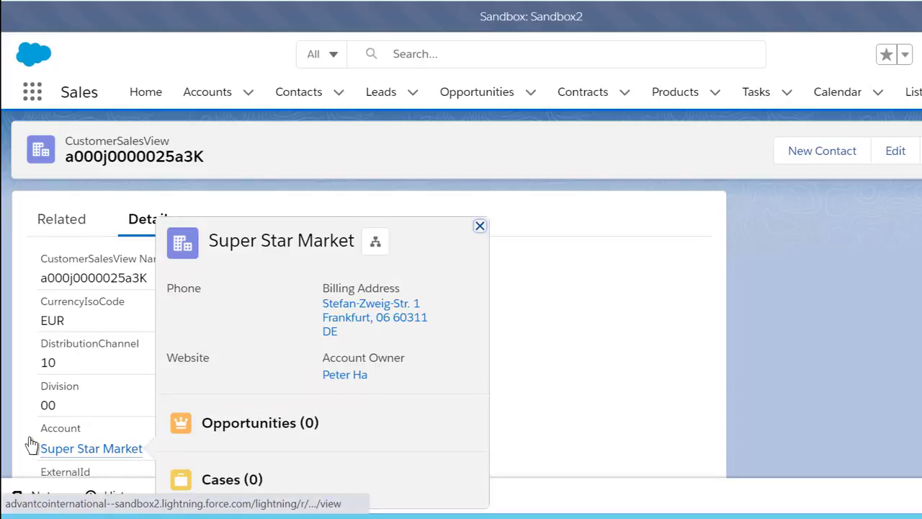
mouse_move(66, 454)
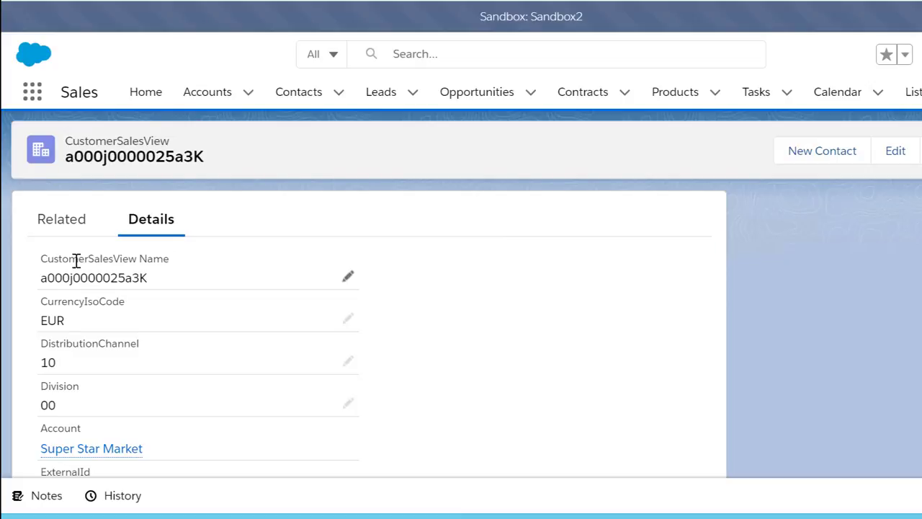
left_click(69, 218)
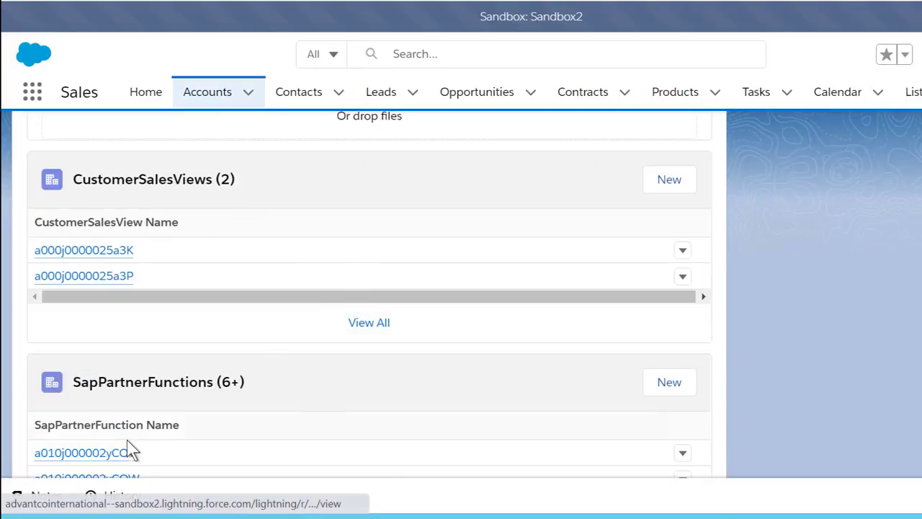
left_click(104, 454)
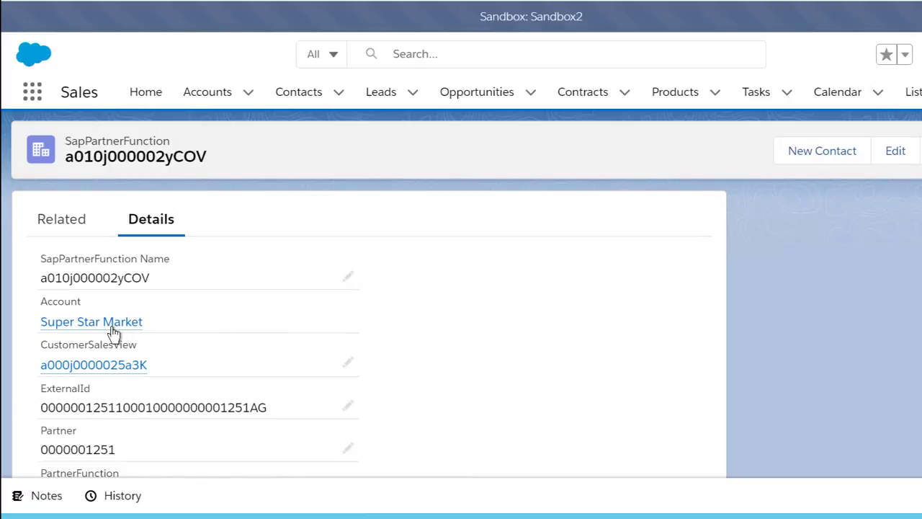
mouse_move(52, 328)
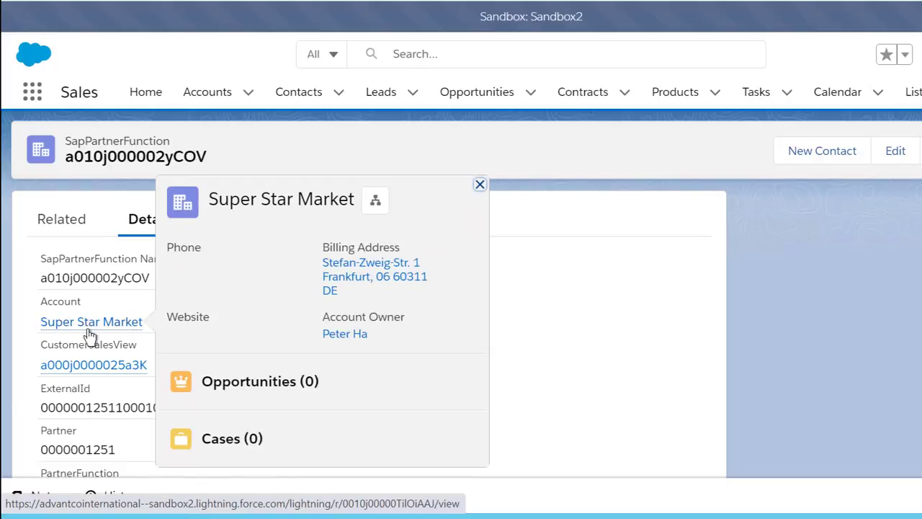
mouse_move(68, 370)
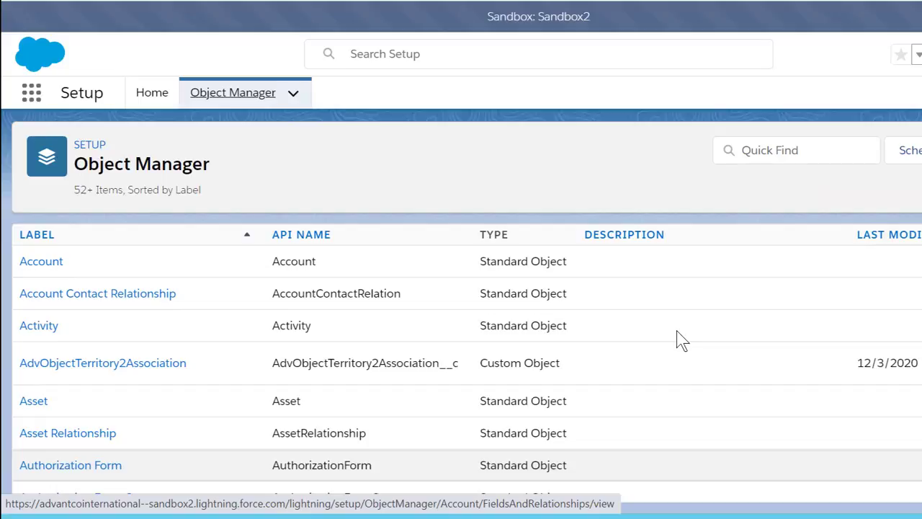
- Inspect the Account SAP_Source_ID field definition: Text, length 10, marked External ID
left_click(54, 268)
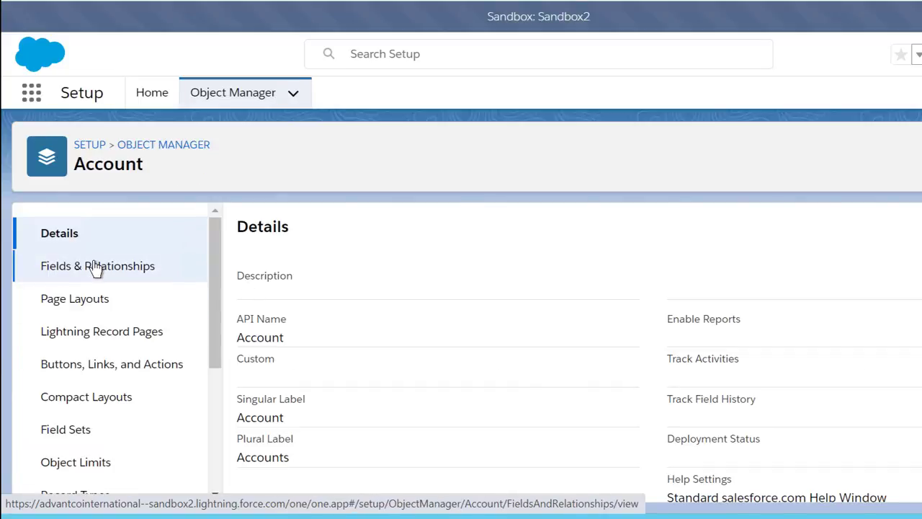
left_click(67, 266)
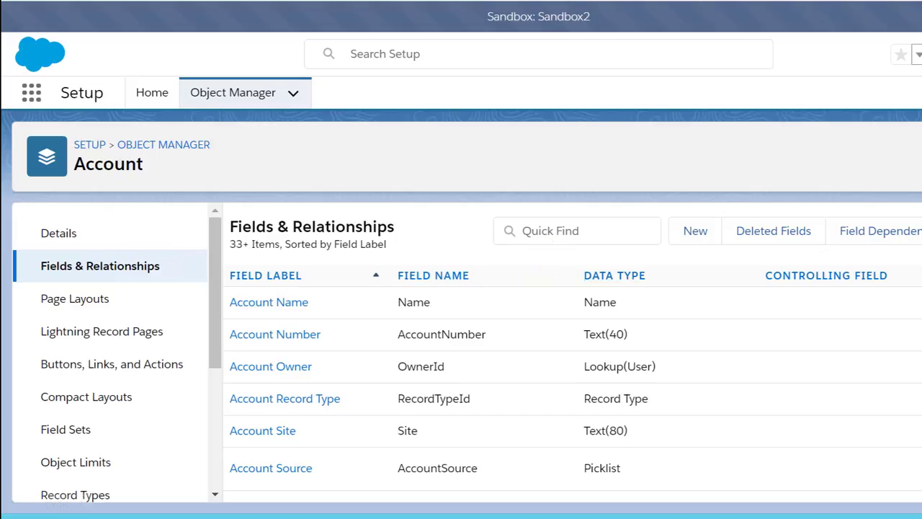
scroll(572, 384, "down", 10)
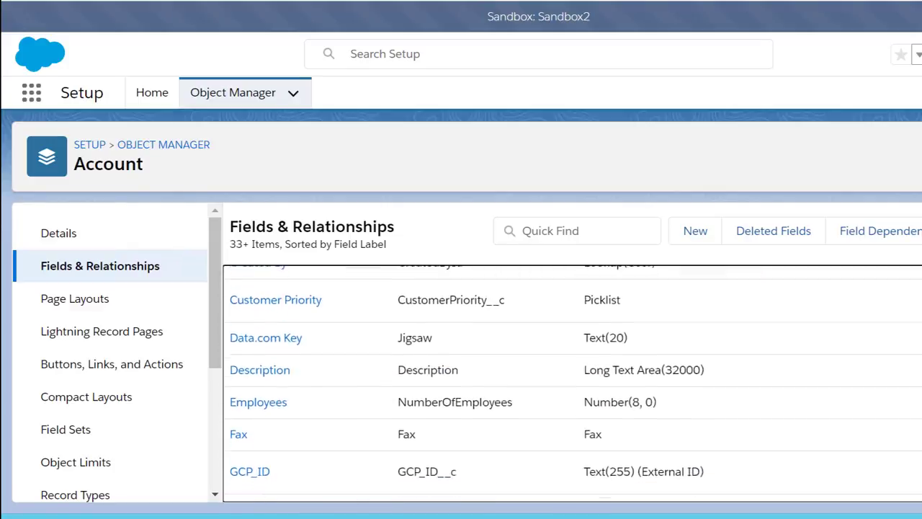
scroll(494, 354, "down", 3)
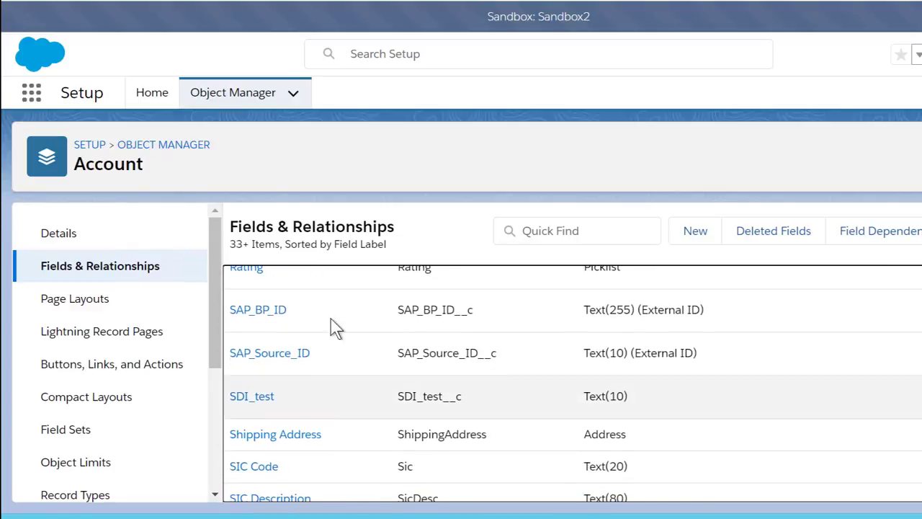
left_click(280, 354)
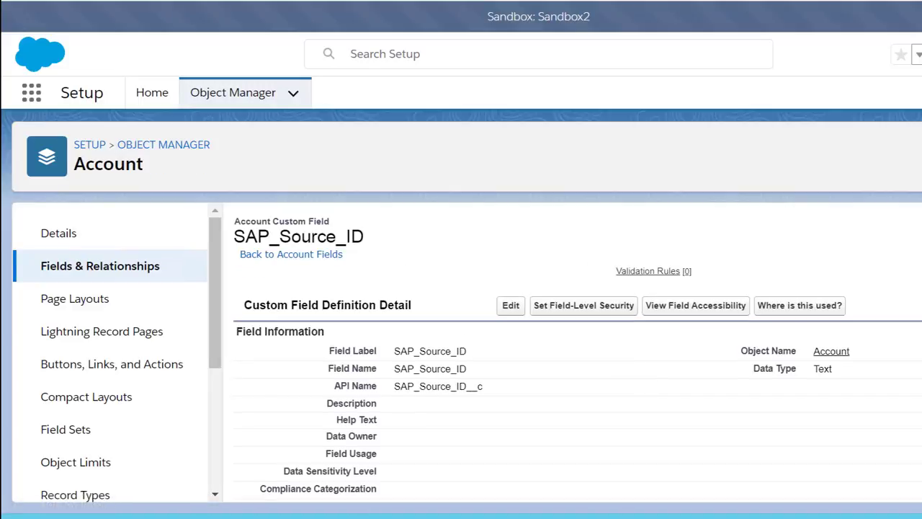
scroll(577, 353, "down", 4)
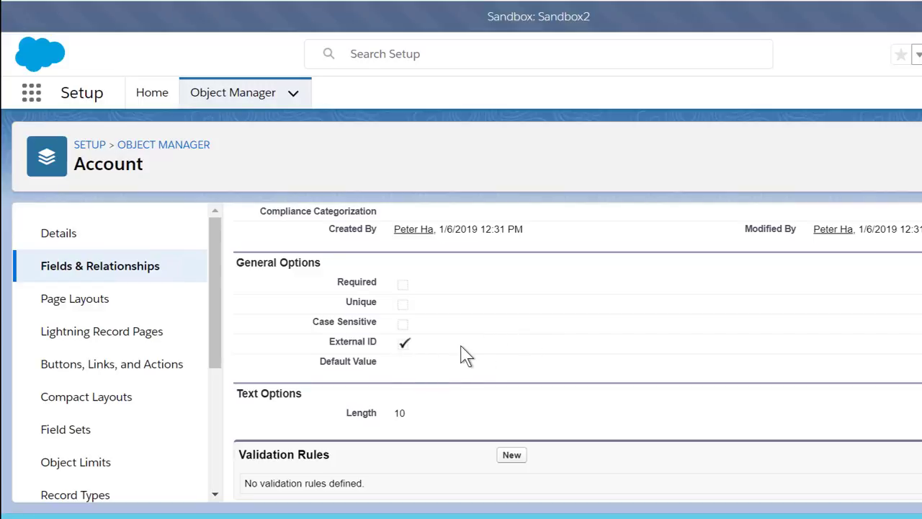
scroll(577, 353, "up", 4)
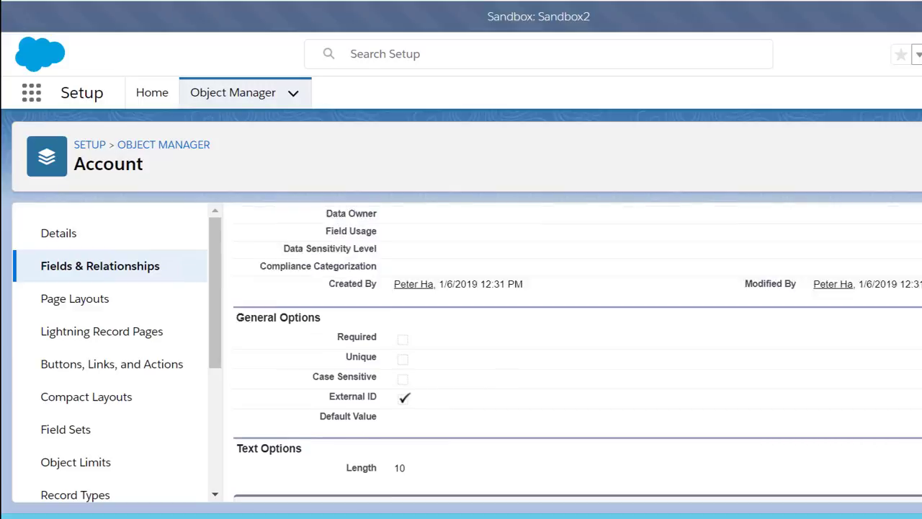
- Check CustomerSalesView's ExternalId field: Text length 50, unique External ID
left_click(244, 87)
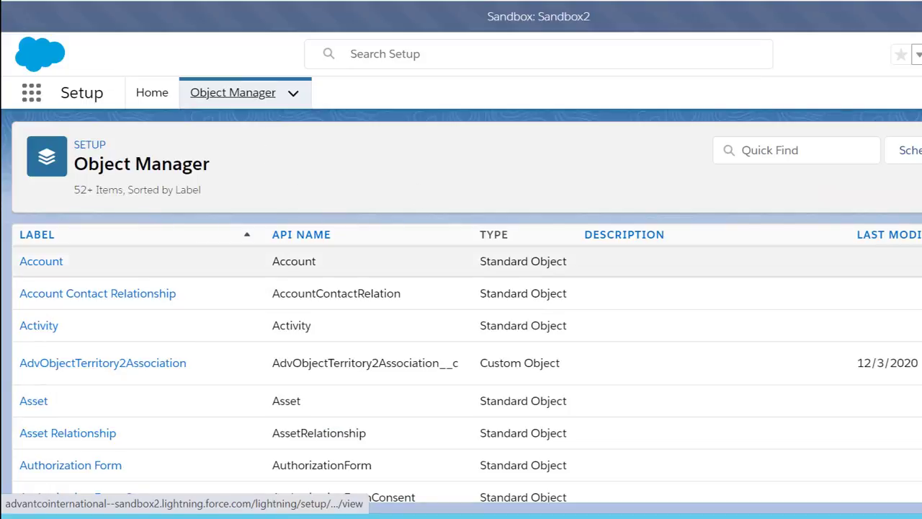
scroll(425, 288, "down", 6)
scroll(340, 368, "down", 3)
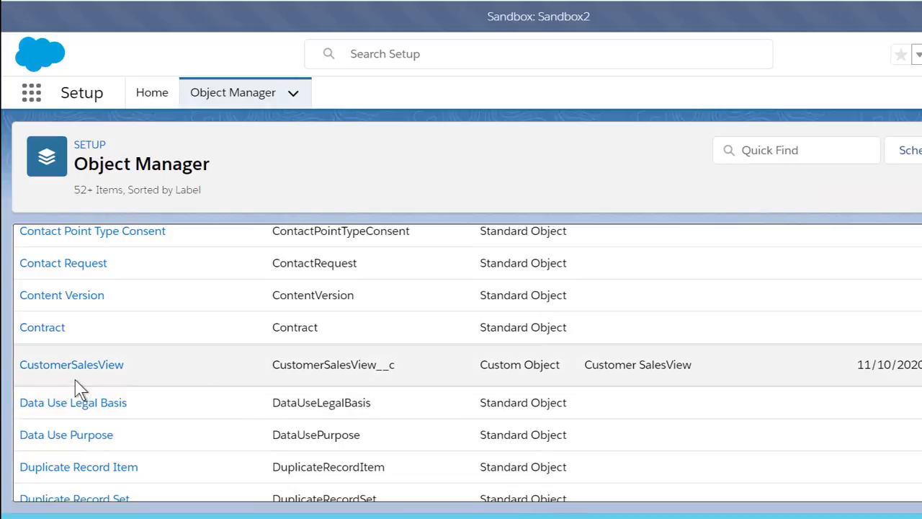
left_click(72, 366)
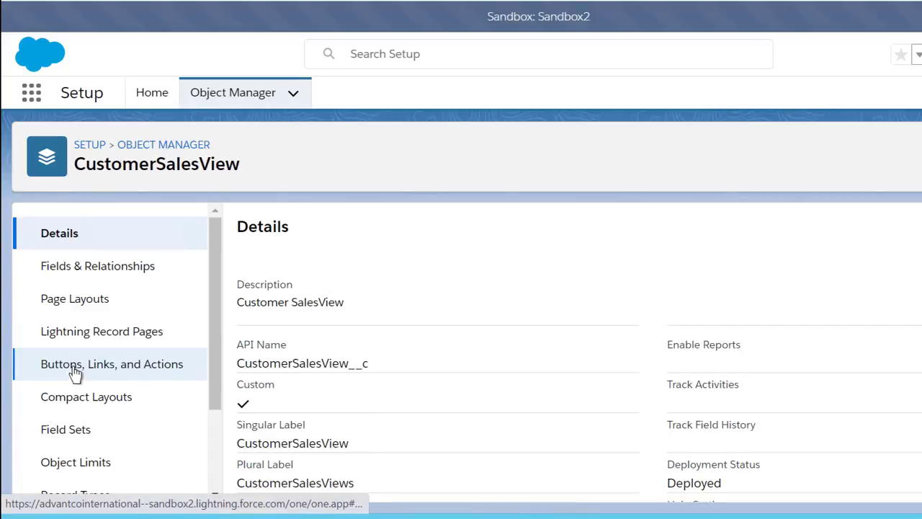
left_click(140, 271)
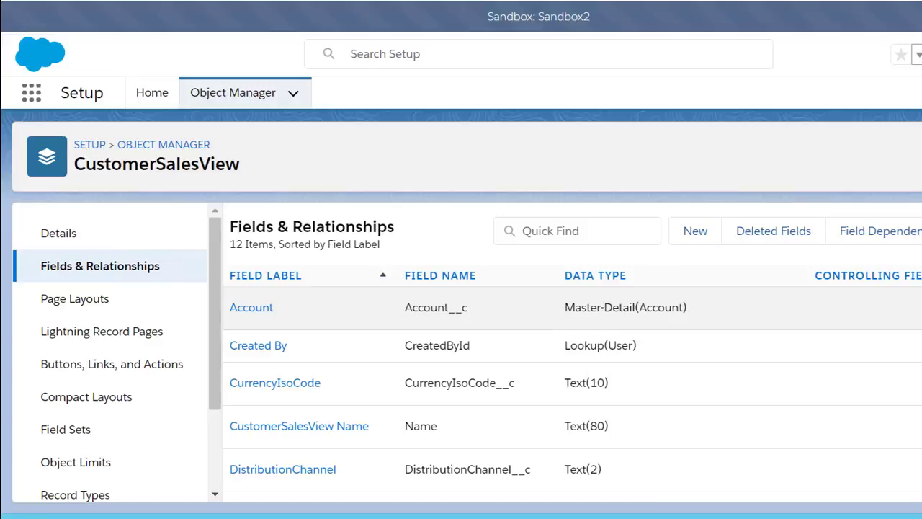
scroll(619, 310, "down", 2)
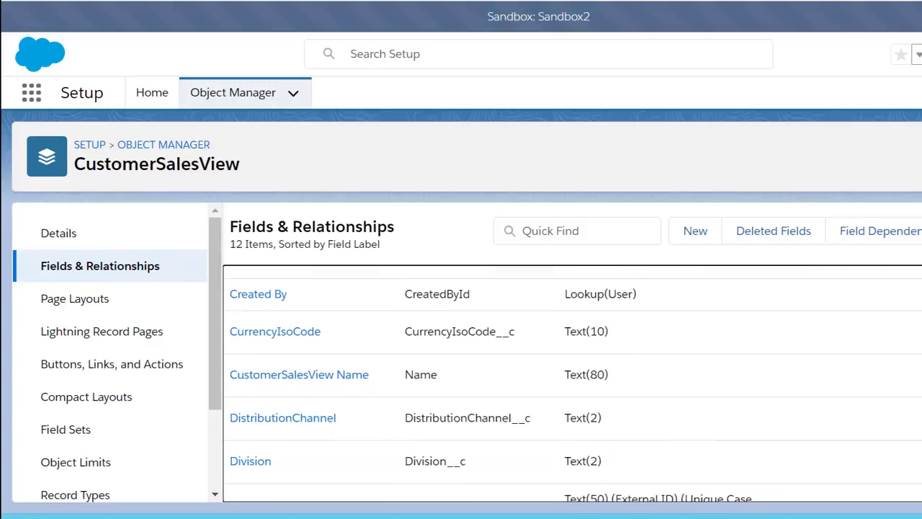
scroll(573, 384, "down", 1)
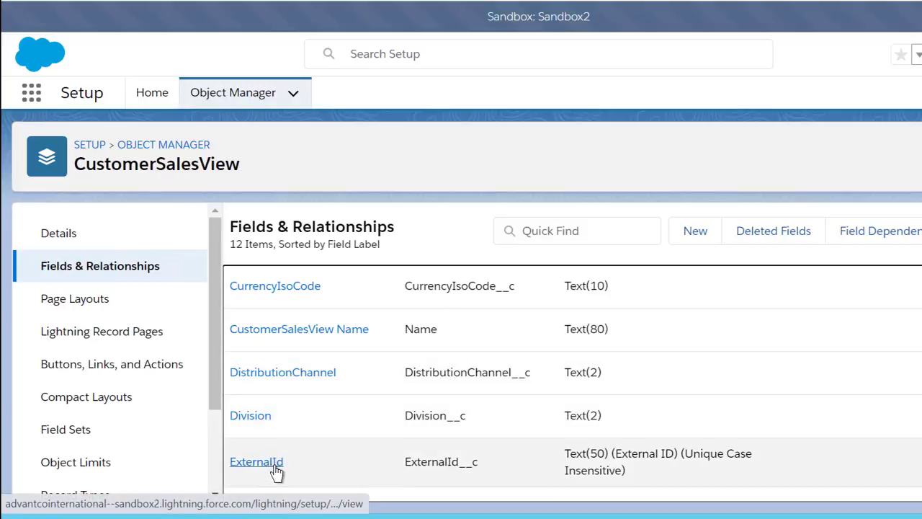
left_click(275, 466)
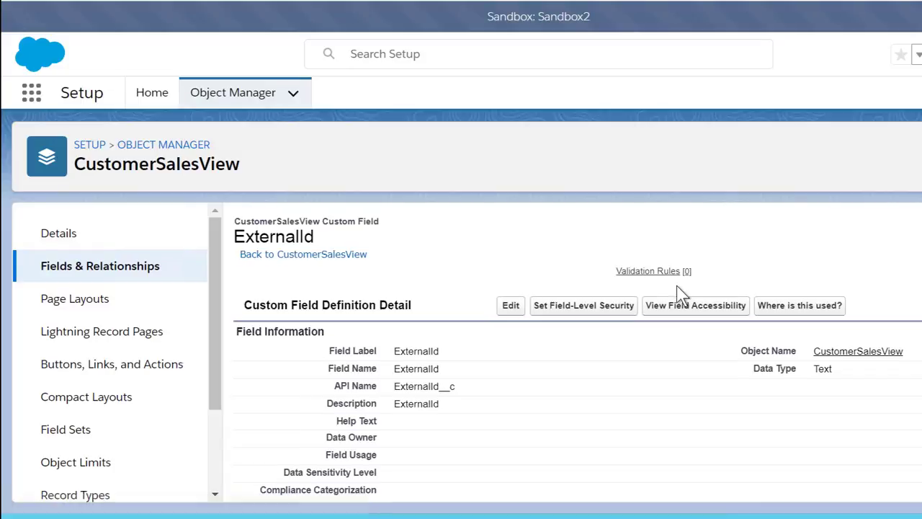
scroll(708, 328, "down", 4)
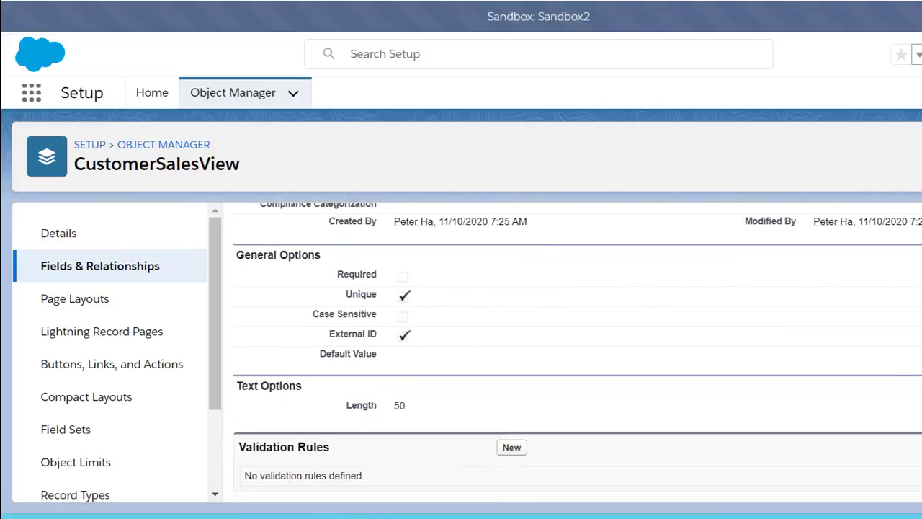
scroll(578, 356, "up", 4)
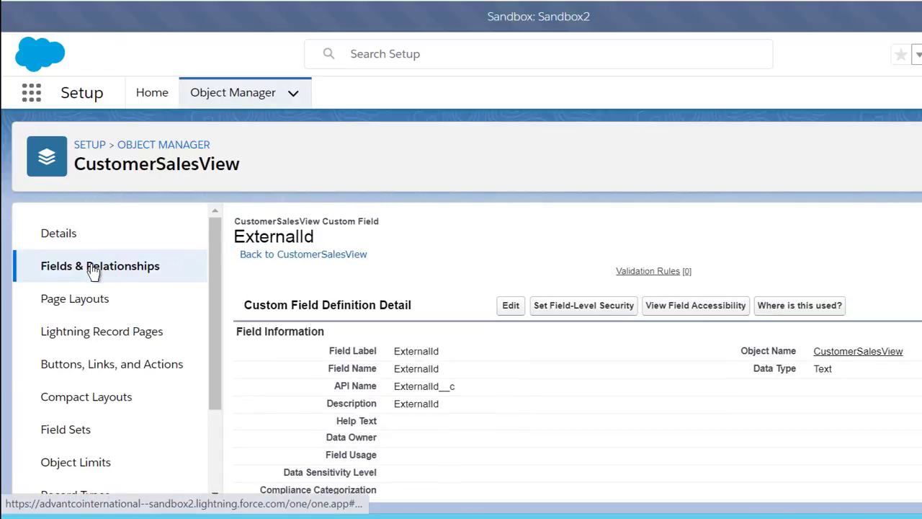
- Return to the Object Manager list of 58 objects and scroll through it
left_click(222, 89)
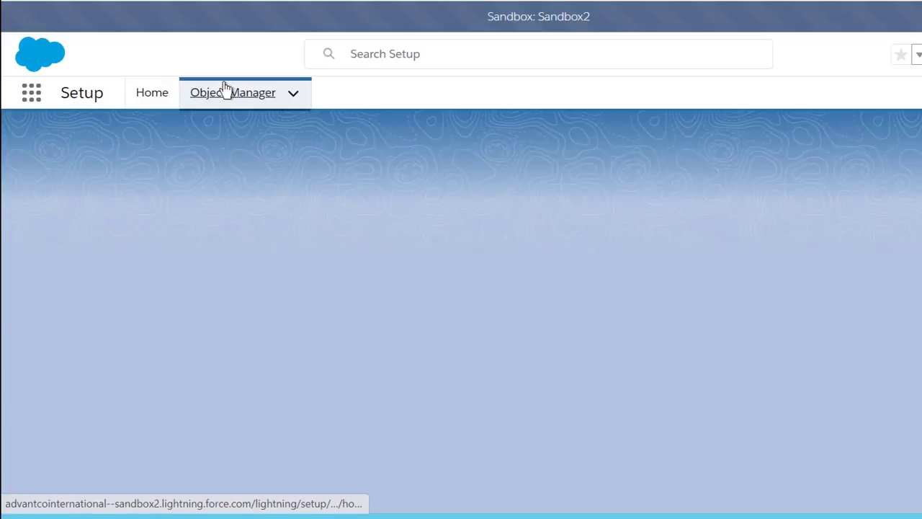
scroll(607, 216, "down", 3)
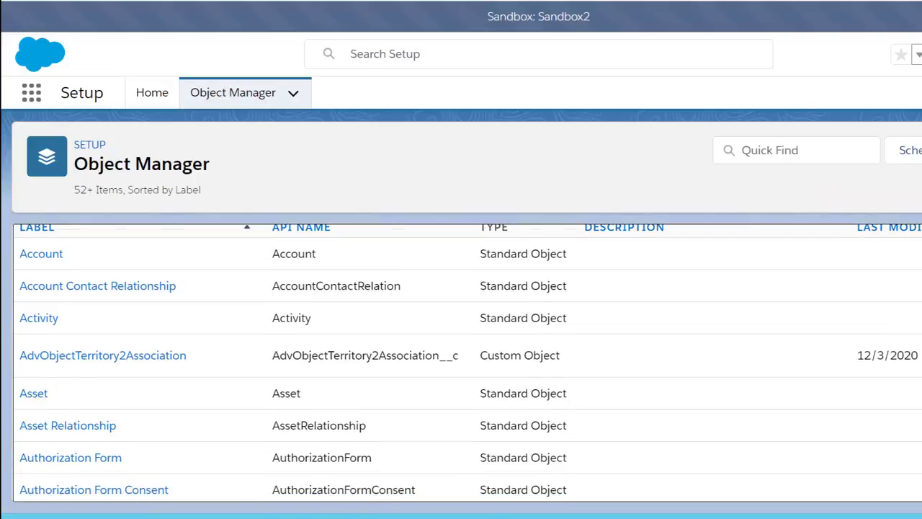
scroll(468, 362, "down", 15)
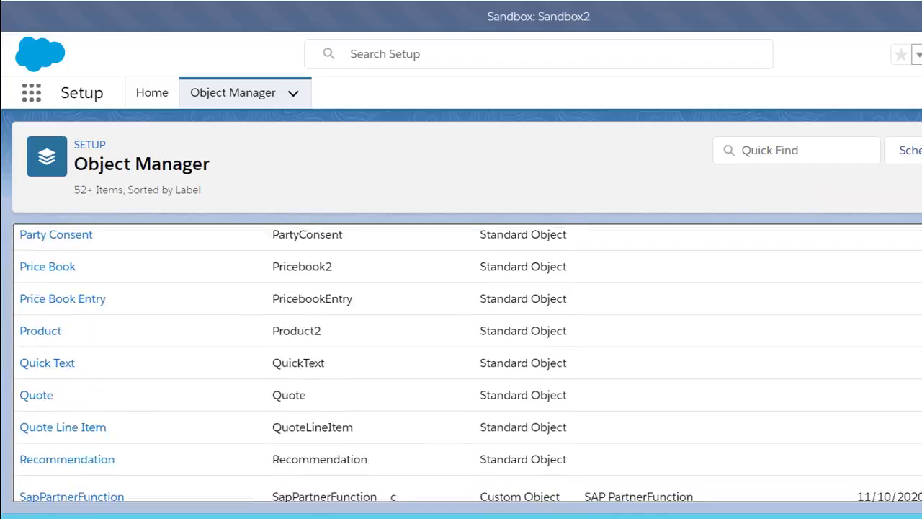
scroll(468, 361, "down", 1)
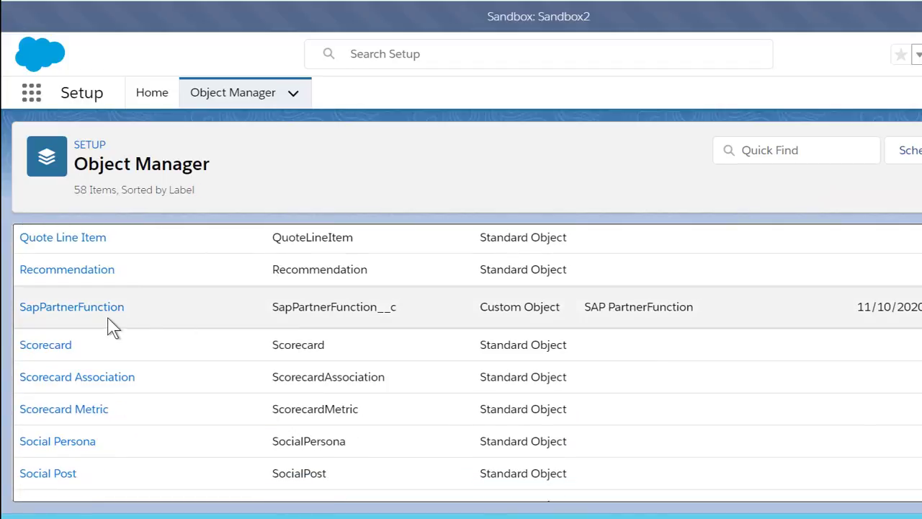
- List the SapPartnerFunction object's nine fields, including ExternalId
left_click(91, 310)
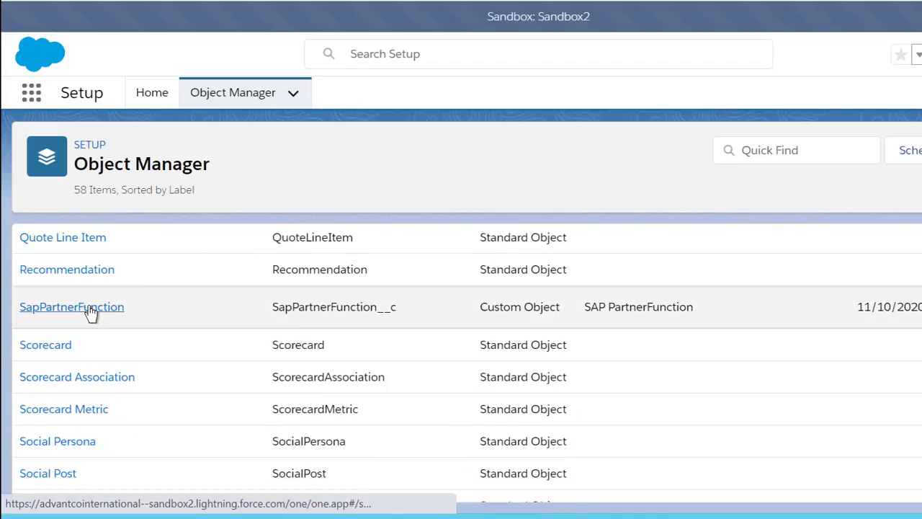
left_click(137, 282)
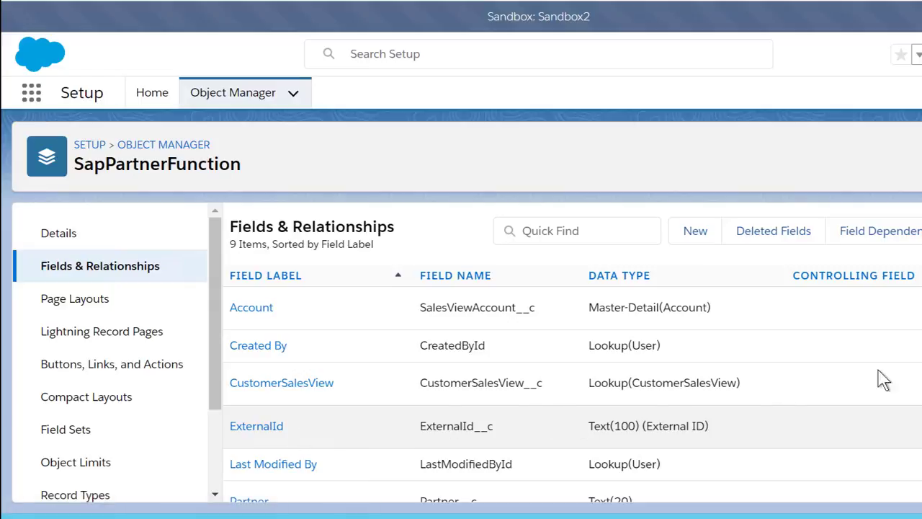
scroll(574, 383, "down", 3)
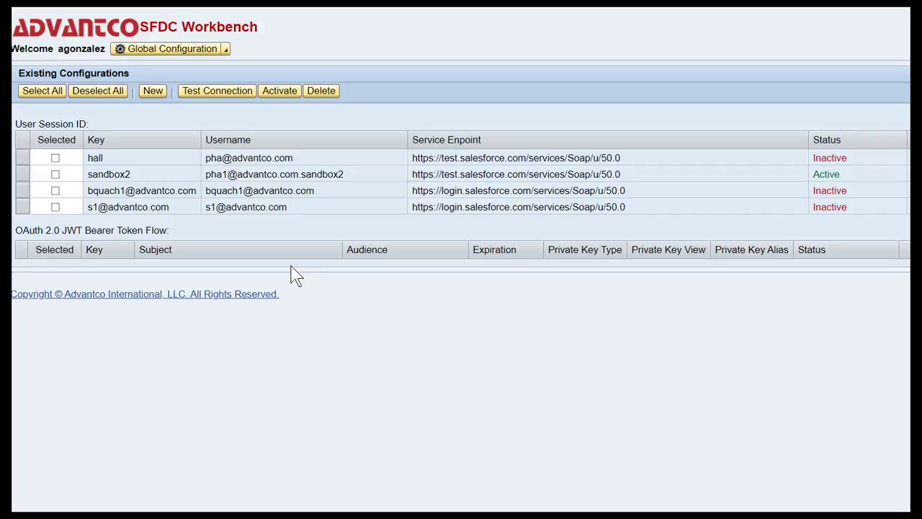
- Select the sandbox2 connection and test it, confirming a successful login
left_click(283, 180)
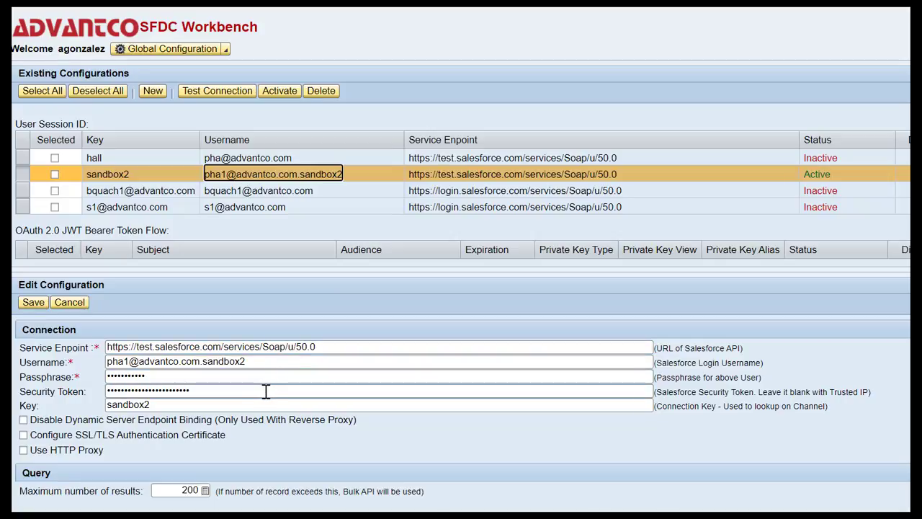
left_click(56, 179)
left_click(55, 178)
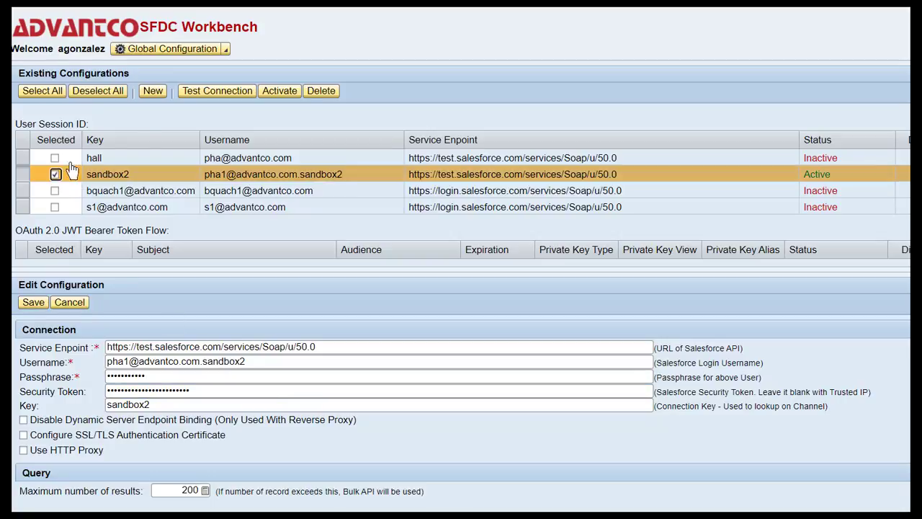
left_click(214, 96)
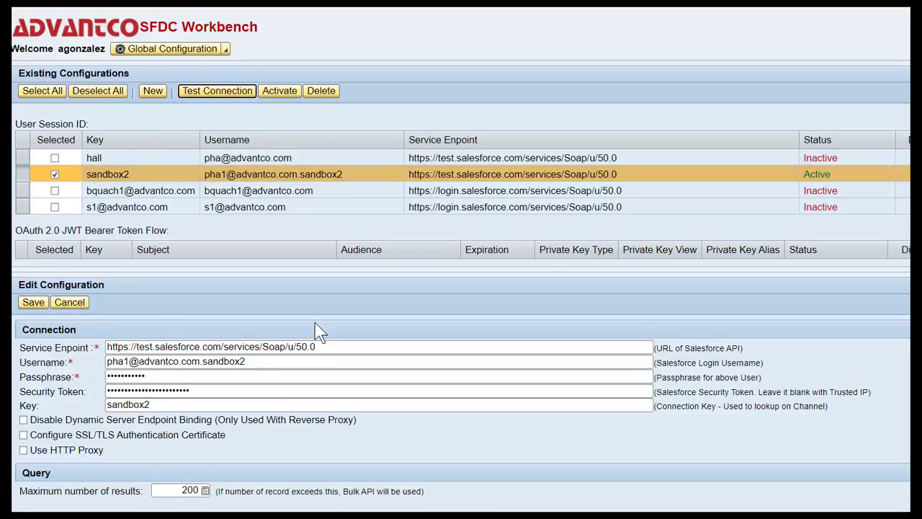
scroll(317, 326, "down", 1)
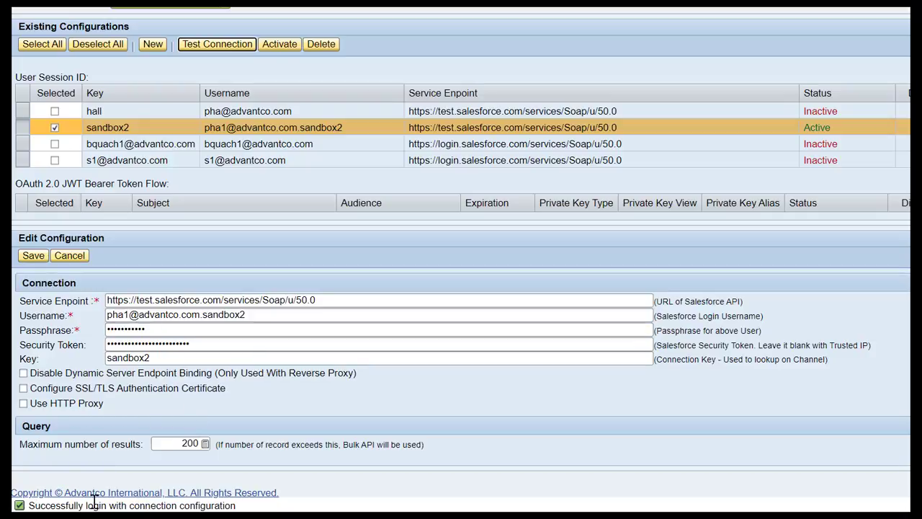
scroll(342, 358, "up", 1)
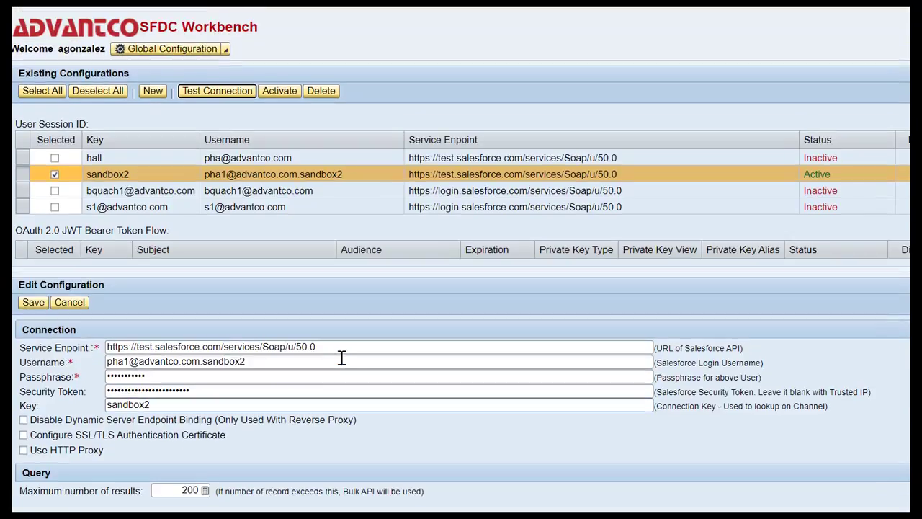
left_click(225, 48)
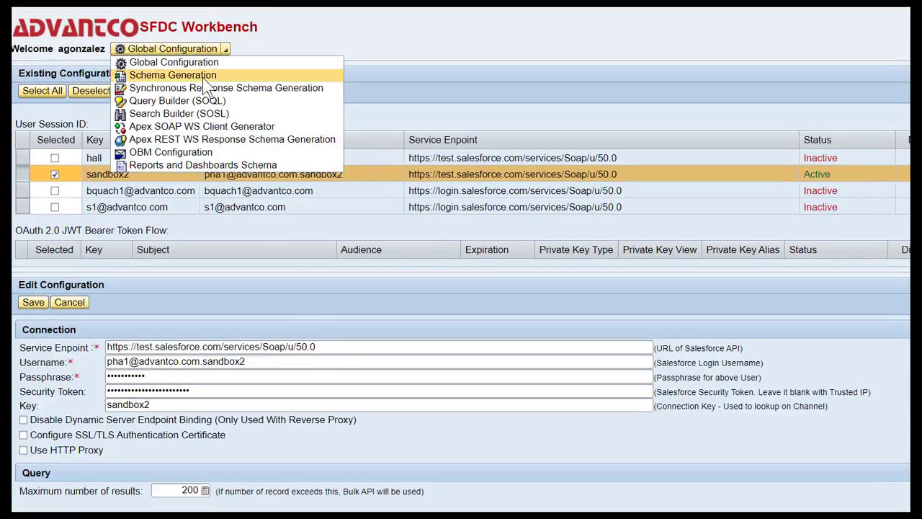
- Load the Salesforce objects and add Account and CustomerSalesView__c to the aggregation schema
left_click(203, 76)
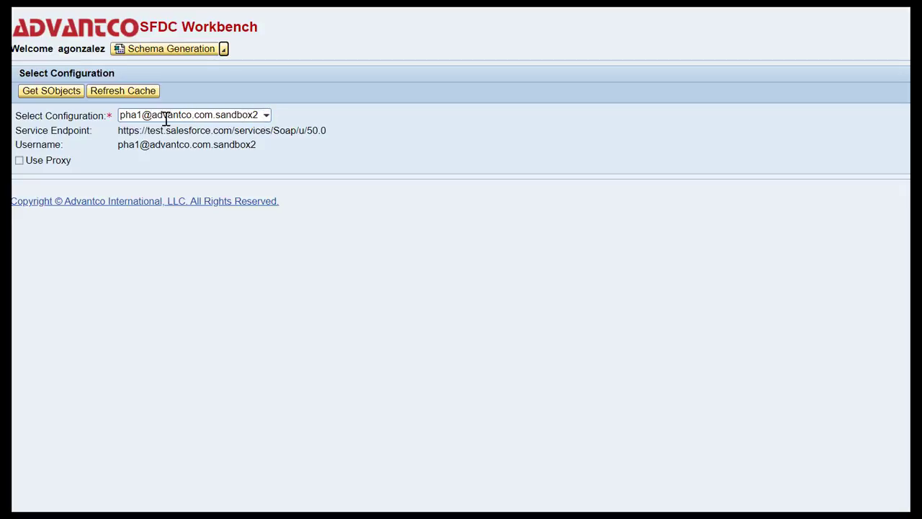
left_click(64, 96)
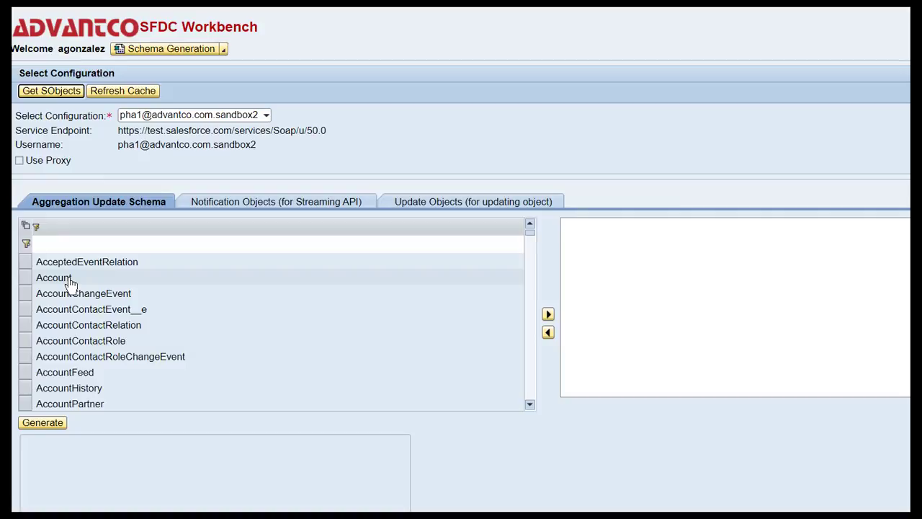
left_click(34, 281)
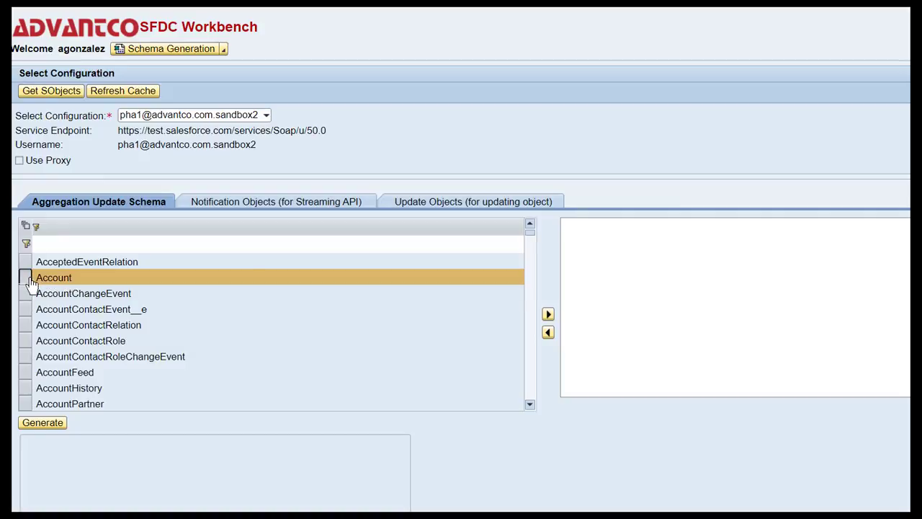
left_click(547, 314)
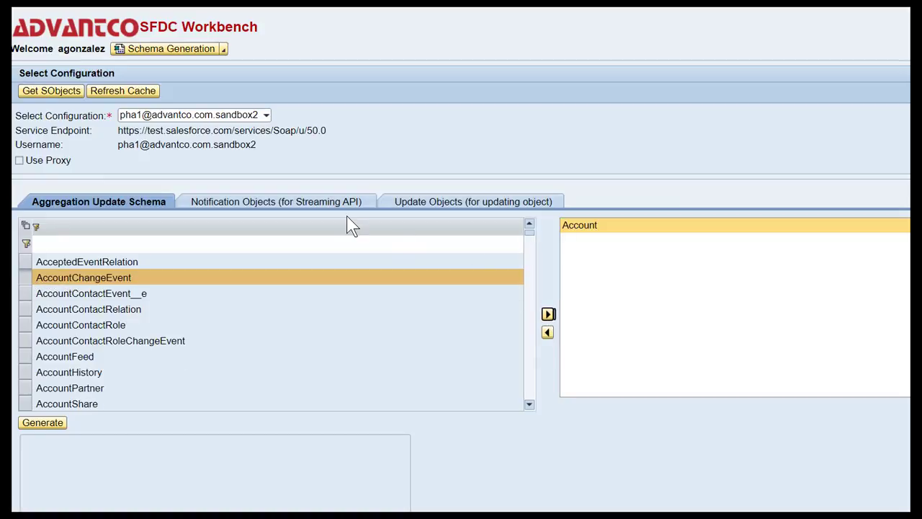
left_click(284, 245)
type("sales")
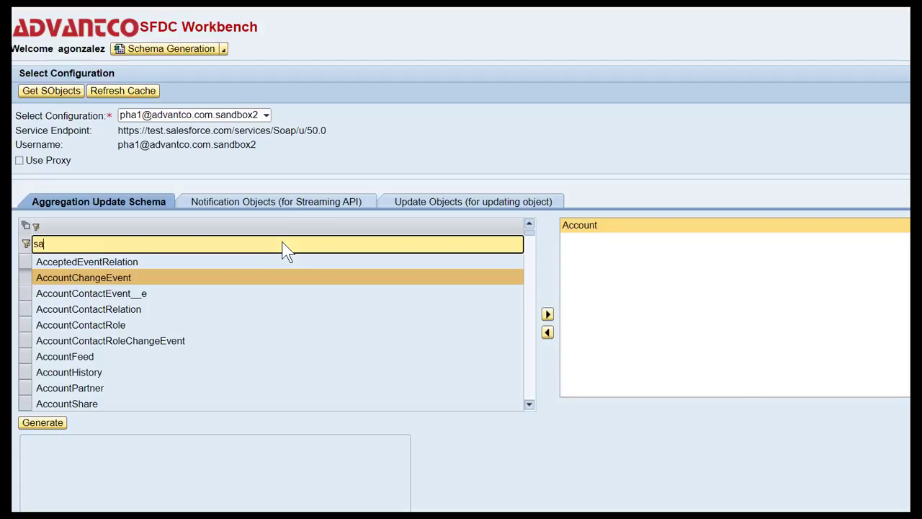
left_click(126, 281)
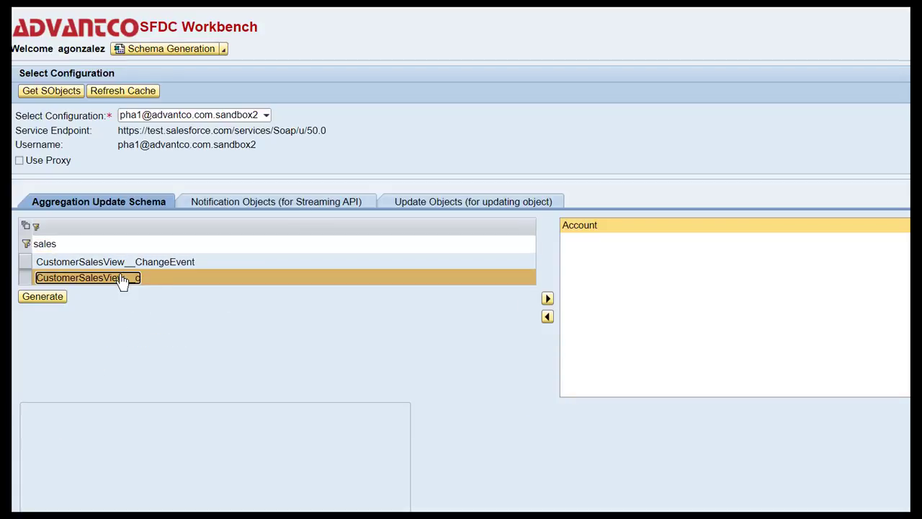
left_click(547, 298)
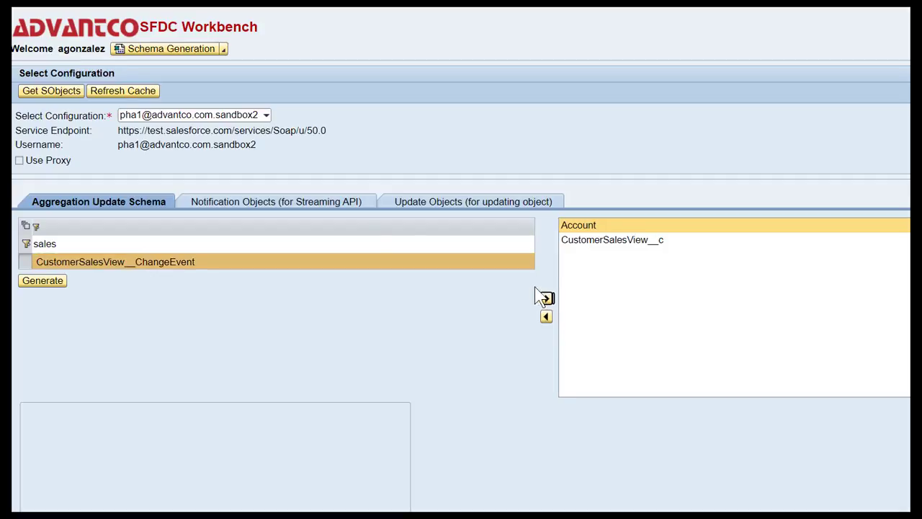
- Filter for 'sap', add SapPartnerFunction__c, and generate the aggregation update schema
left_click(350, 243)
key("BackSpace")
type("sap")
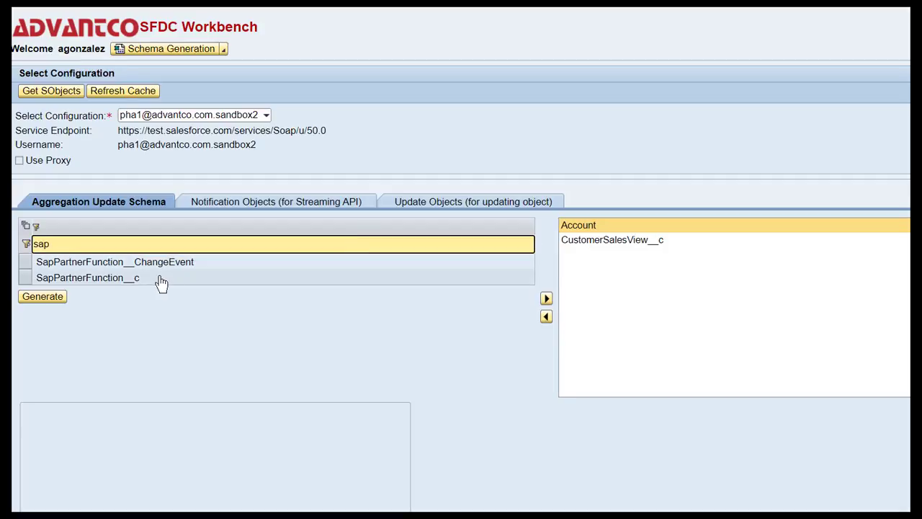
left_click(160, 280)
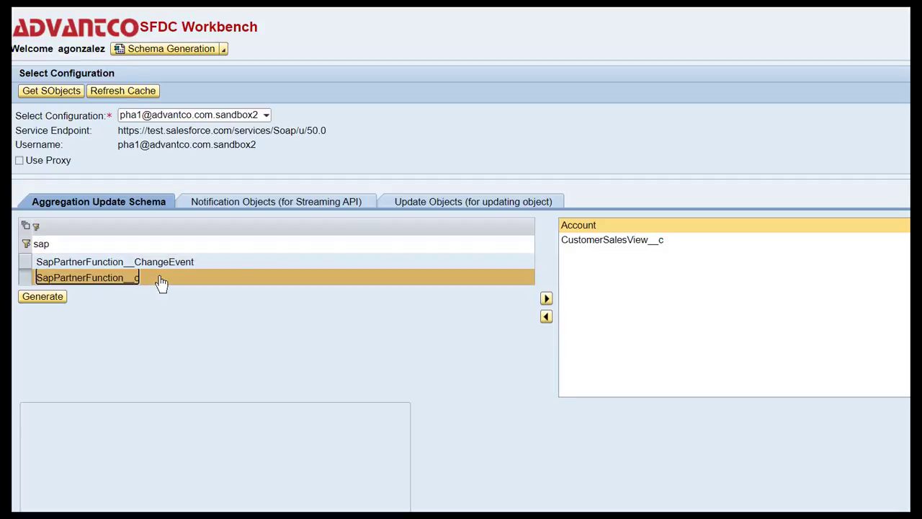
left_click(546, 300)
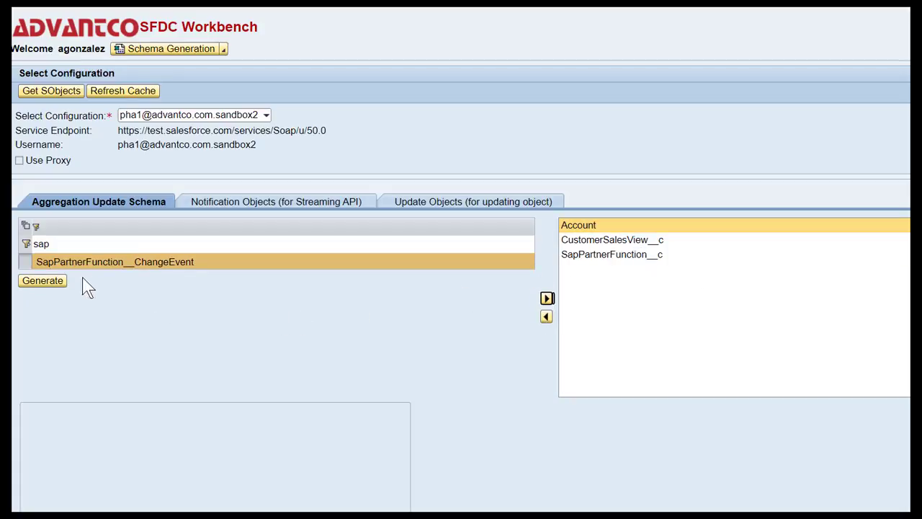
left_click(46, 280)
- Review the generated XML schema covering Account, CustomerSalesView__c and SapPartnerFunction__c
scroll(372, 331, "down", 3)
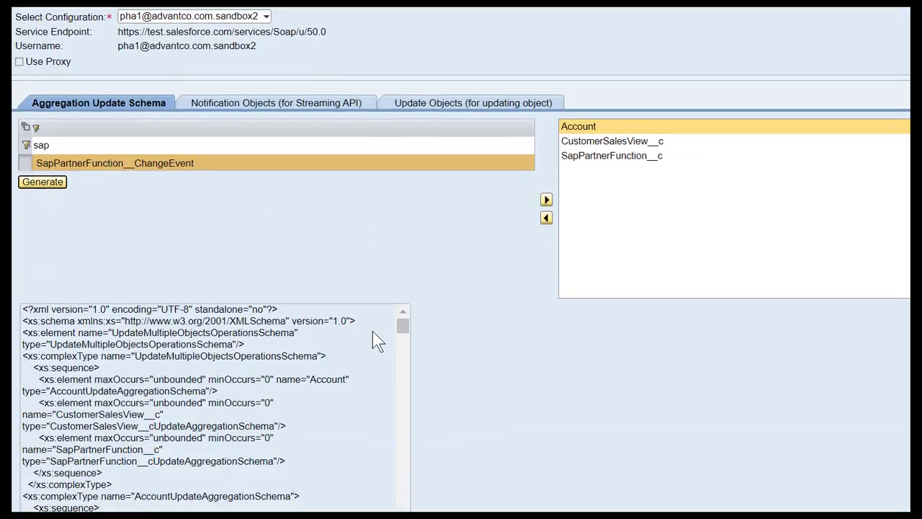
scroll(372, 331, "down", 2)
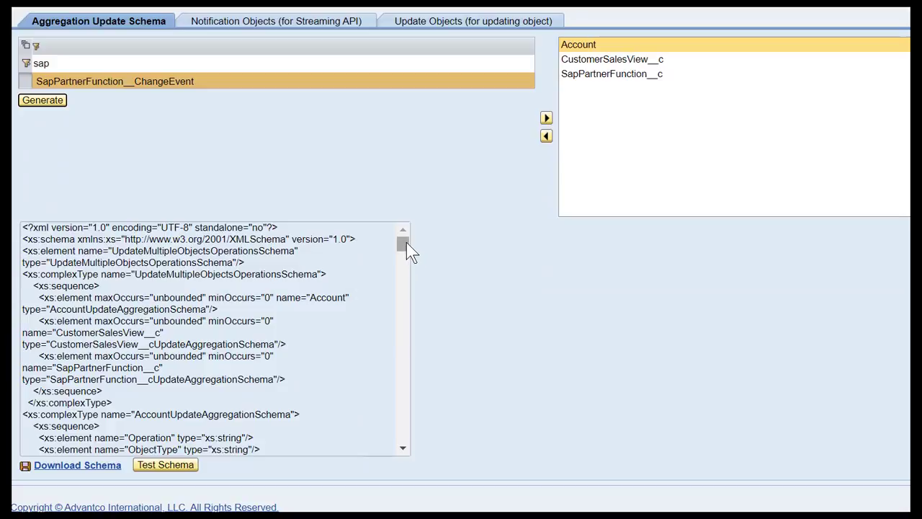
scroll(404, 244, "down", 3)
scroll(403, 244, "up", 3)
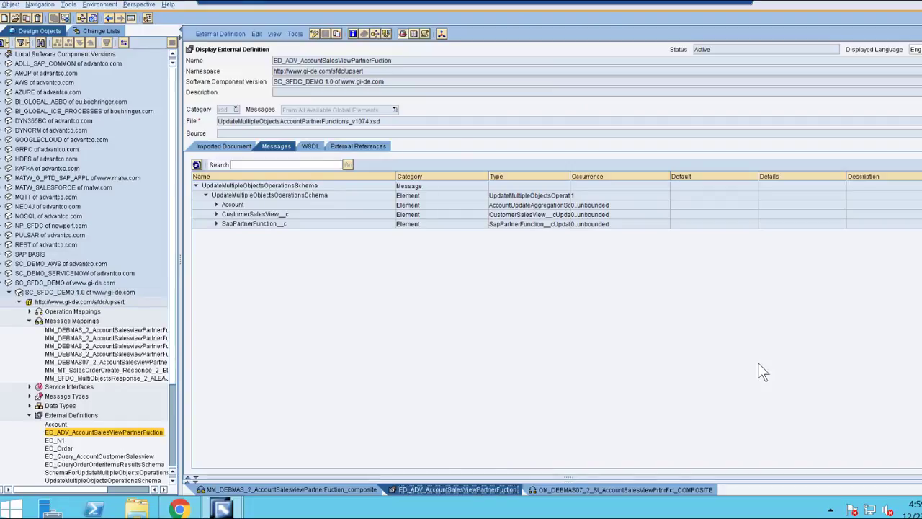
left_click(65, 6)
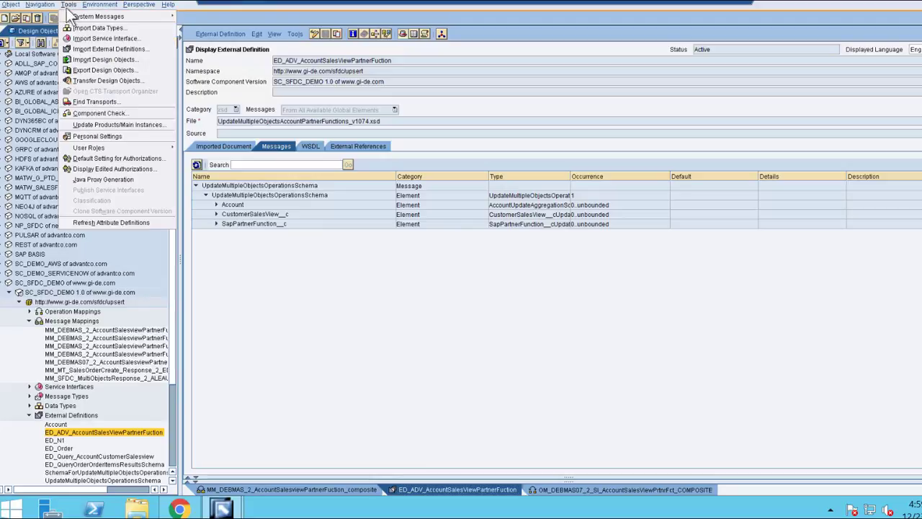
left_click(96, 48)
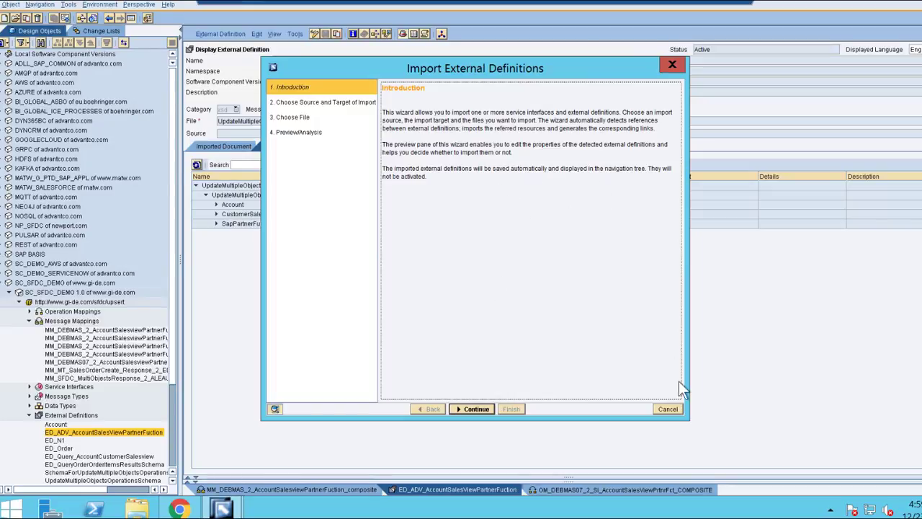
left_click(672, 66)
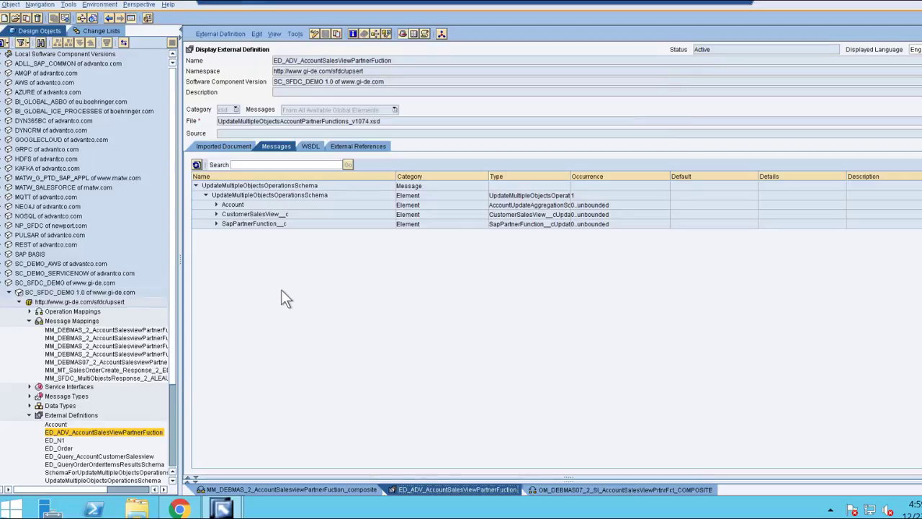
- Expand the Account, CustomerSalesView__c and SapPartnerFunction__c elements, then show the composite DEBMAS message mapping
left_click(215, 204)
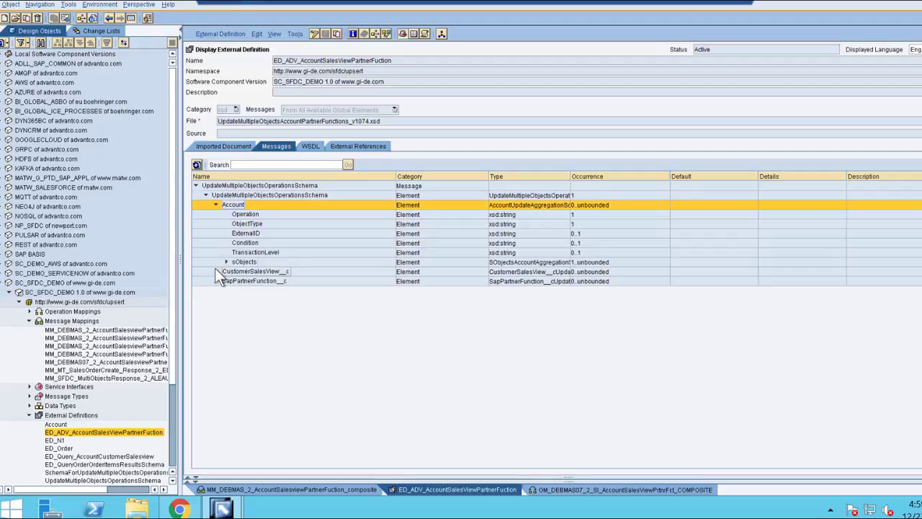
left_click(216, 270)
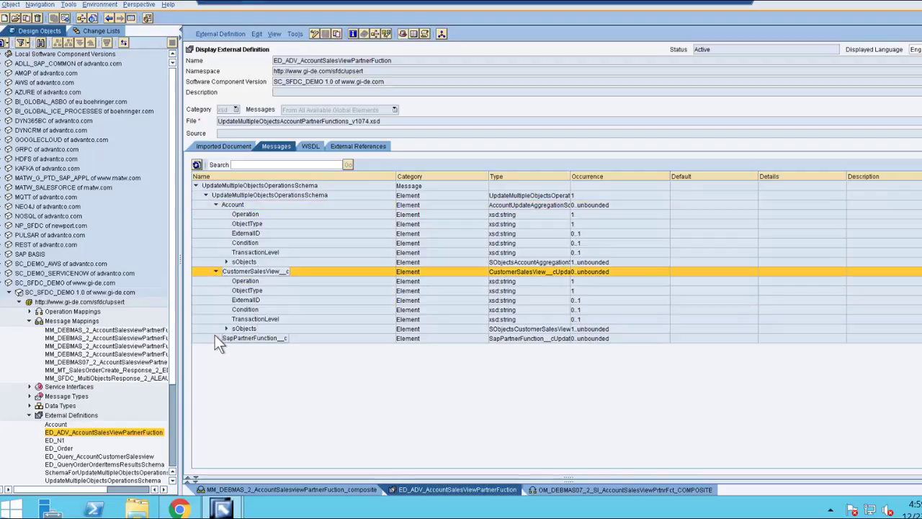
left_click(216, 338)
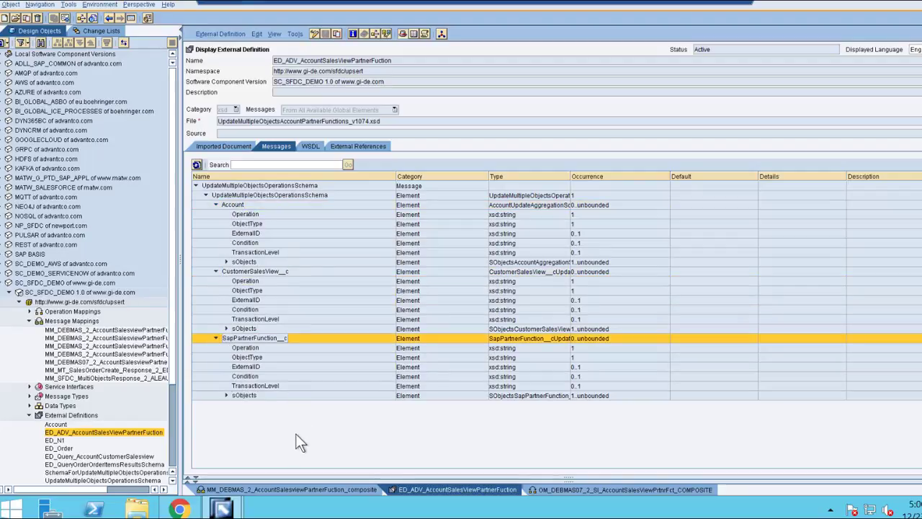
left_click(291, 489)
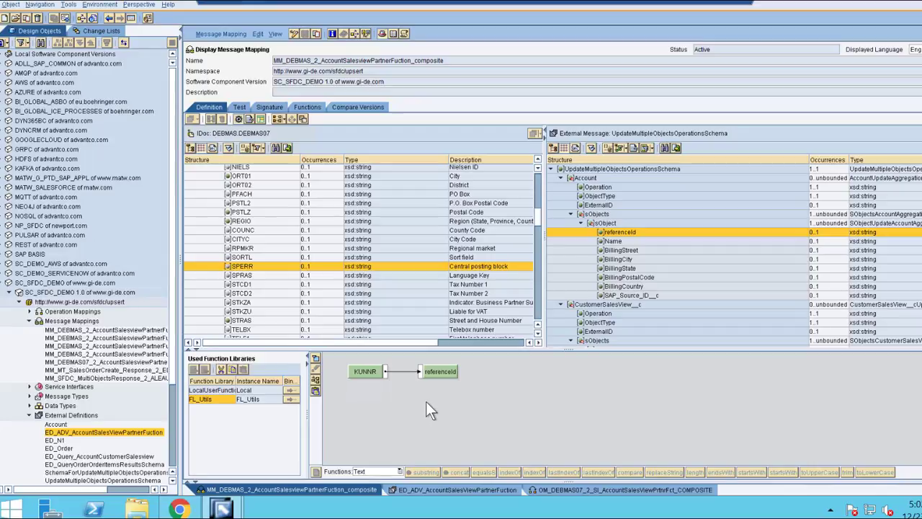
- Inspect how the SAP_Source_ID__c and Account__c target fields are mapped
left_click(629, 296)
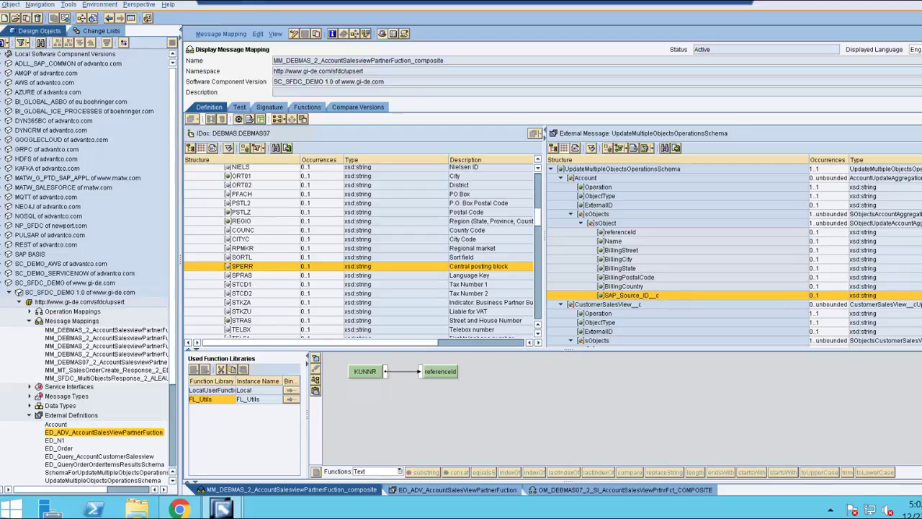
scroll(734, 255, "down", 3)
scroll(734, 255, "down", 1)
scroll(734, 255, "down", 1)
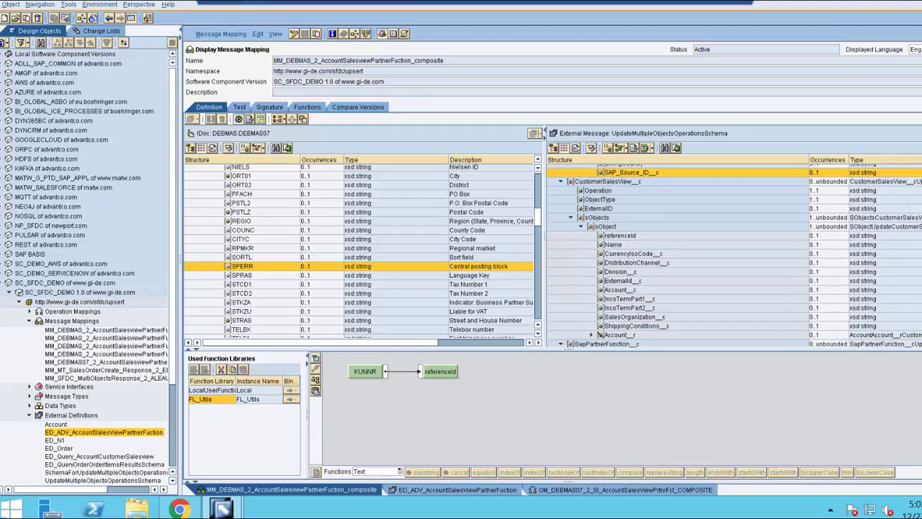
left_click(619, 289)
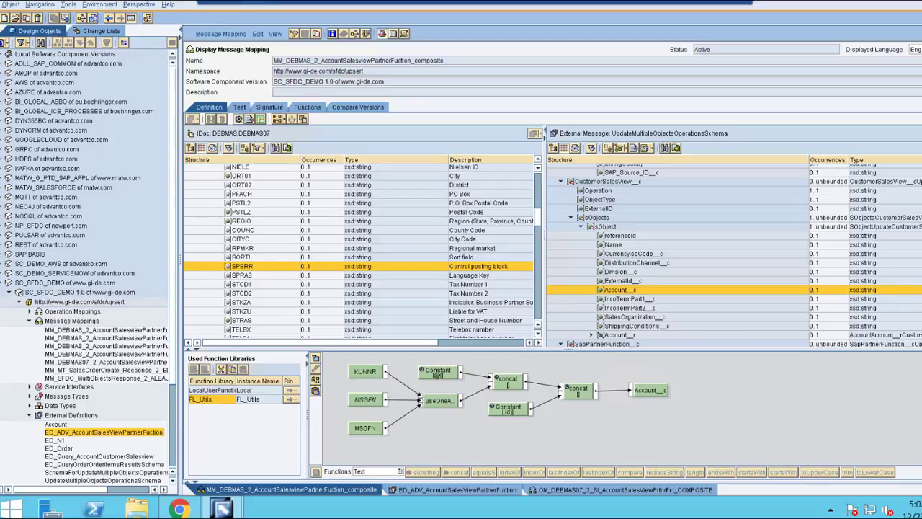
scroll(734, 256, "down", 4)
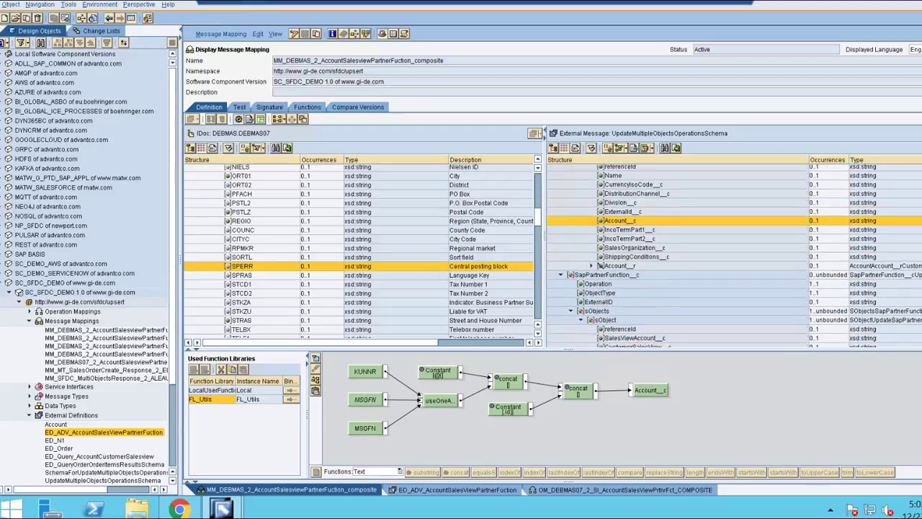
scroll(734, 256, "down", 3)
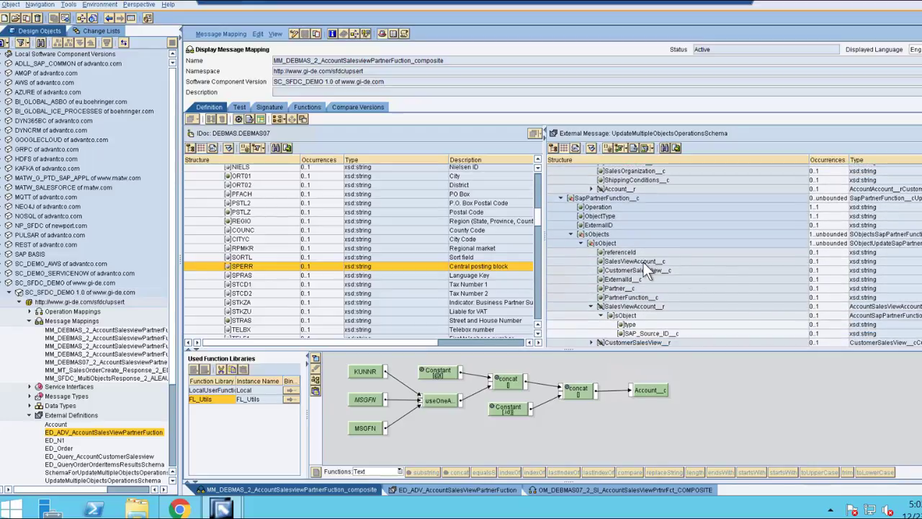
- Inspect the SalesViewAccount__c and CustomerSalesView__c mappings, then show the mapping's Test view
left_click(645, 264)
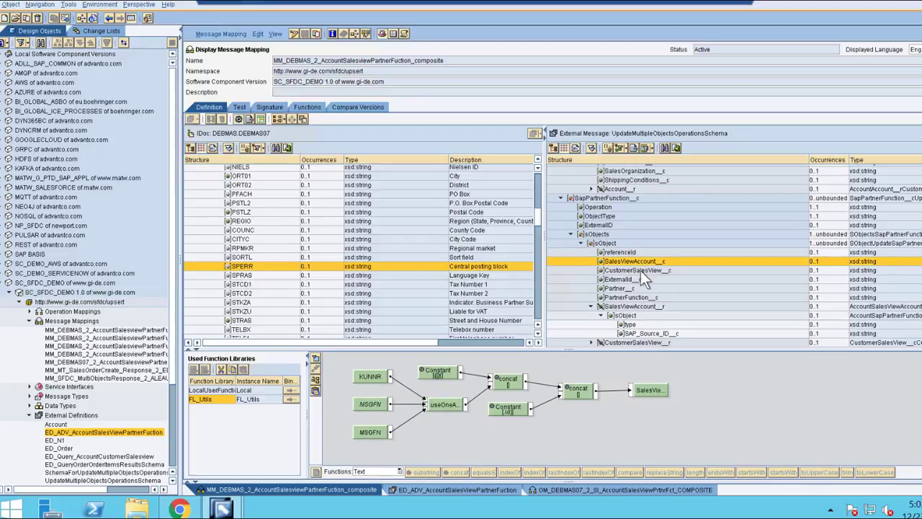
left_click(641, 270)
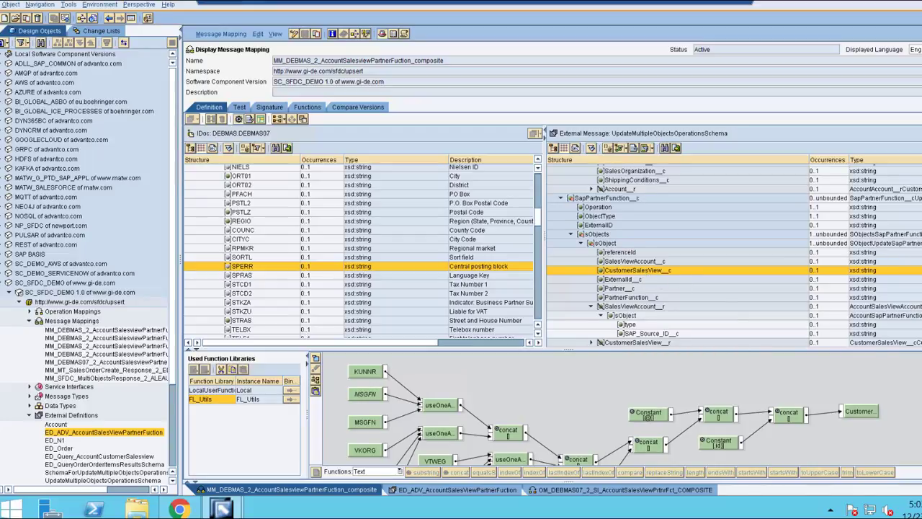
scroll(734, 255, "up", 10)
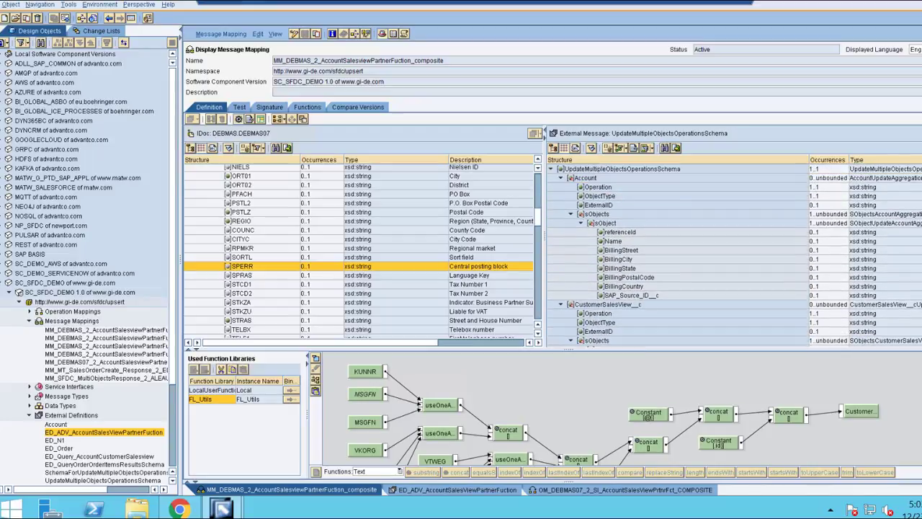
left_click(240, 108)
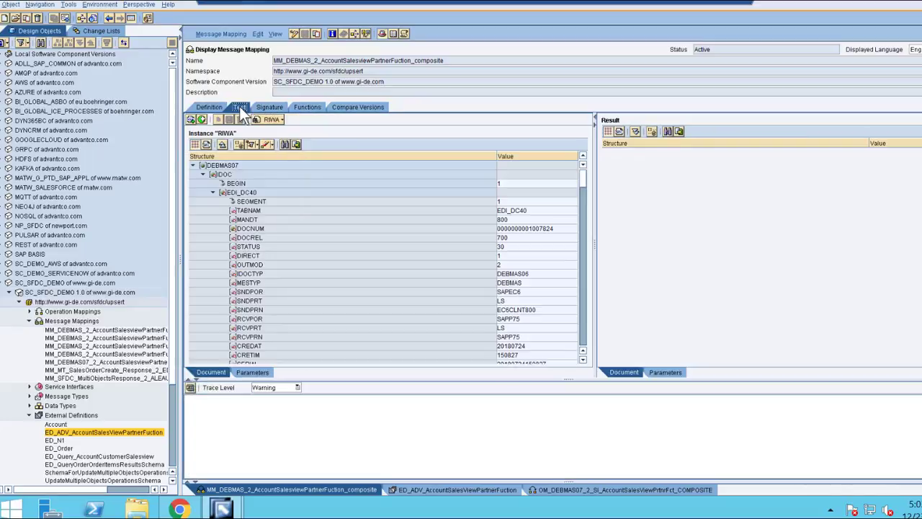
left_click(189, 387)
left_click(390, 281)
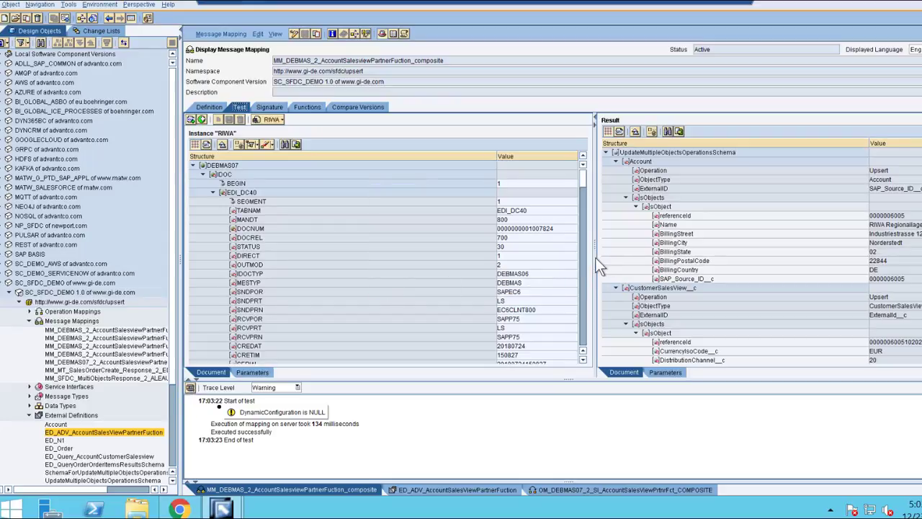
left_click_drag(595, 250, 504, 250)
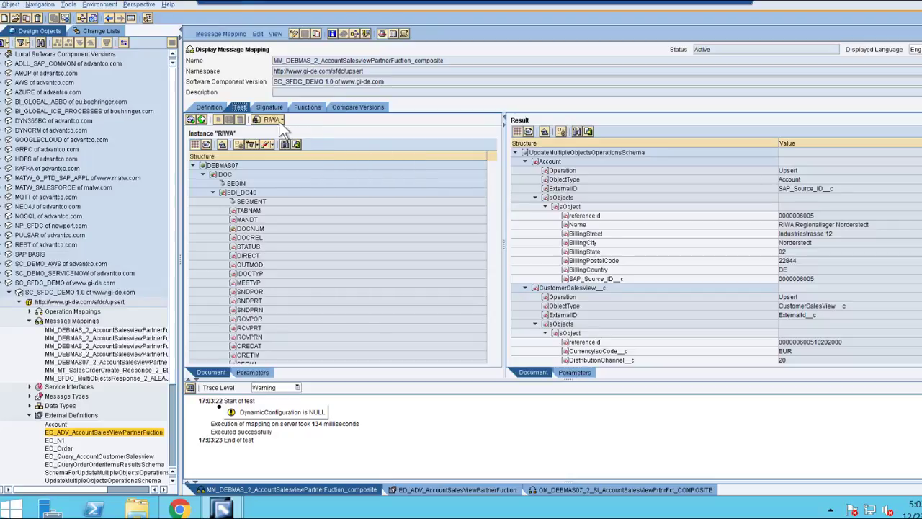
left_click(850, 225)
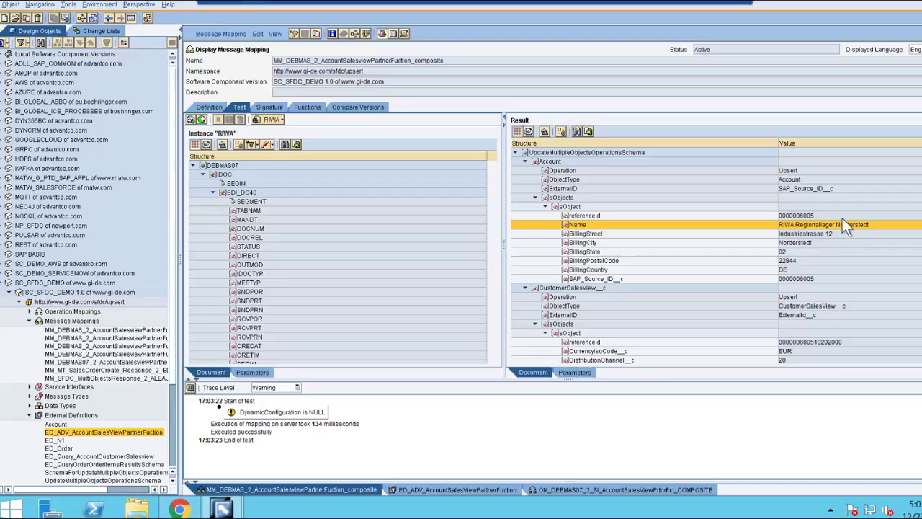
left_click(825, 215)
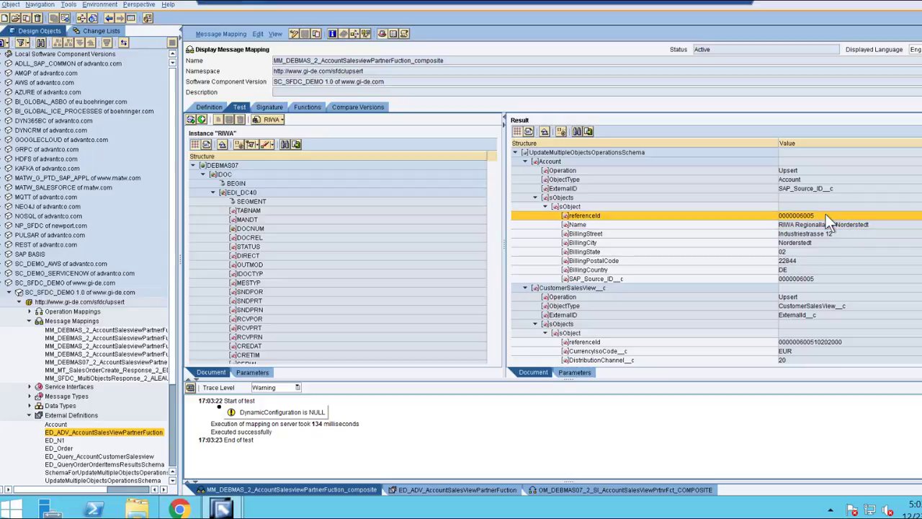
left_click(813, 278)
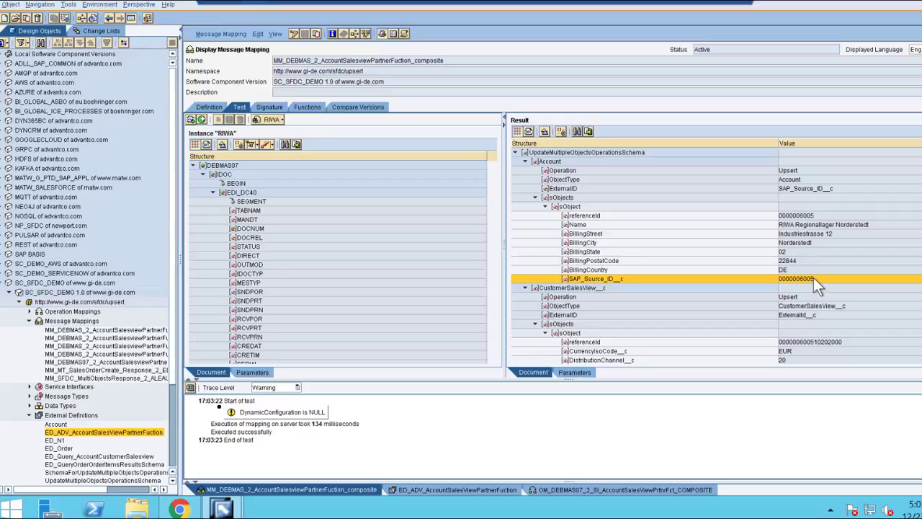
scroll(717, 255, "down", 3)
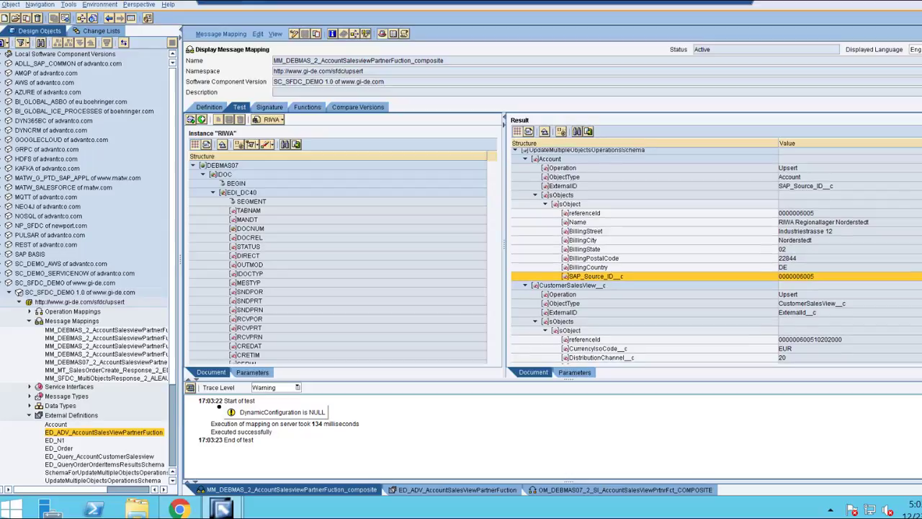
scroll(716, 256, "down", 1)
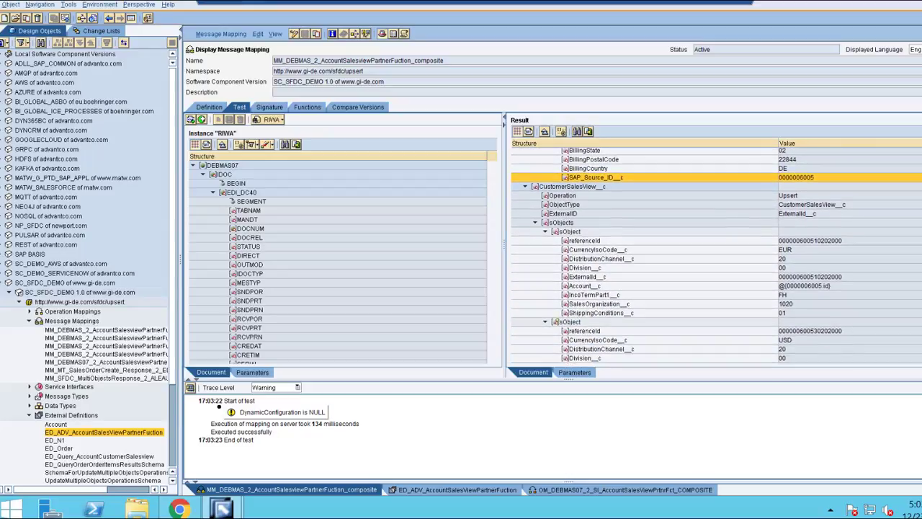
left_click(810, 282)
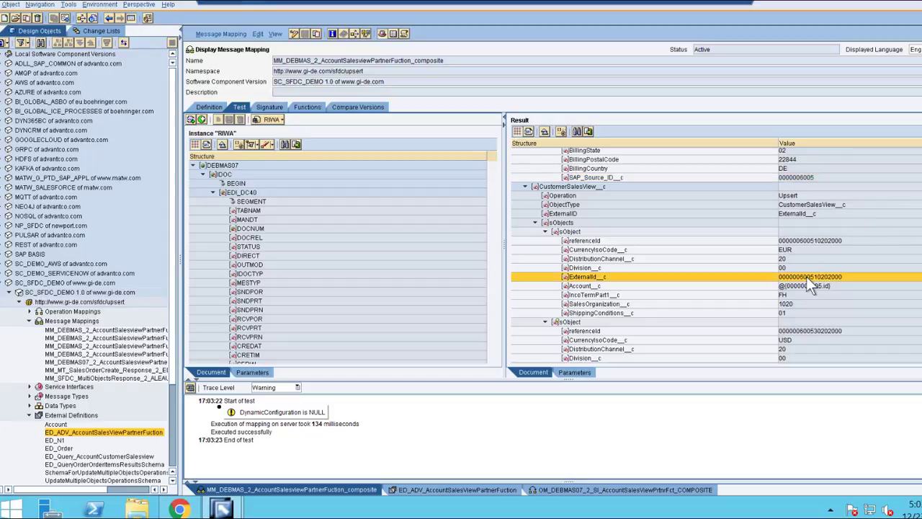
left_click(805, 288)
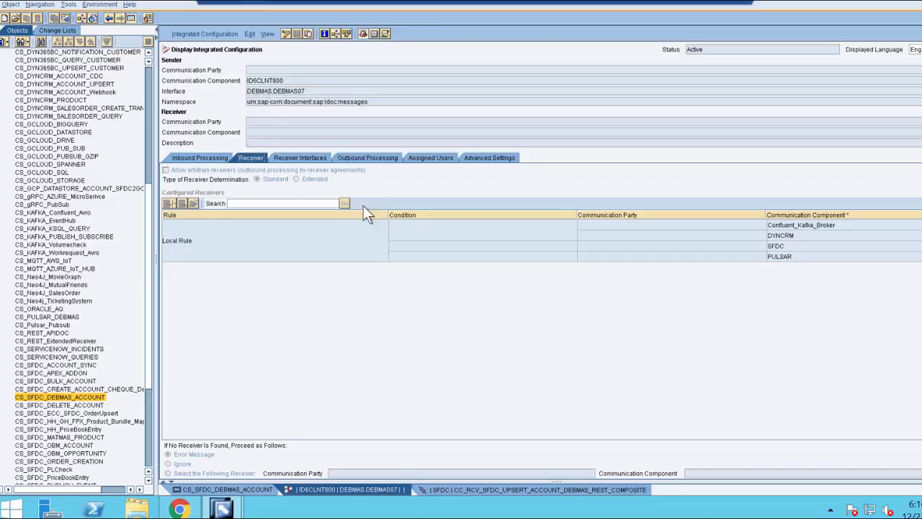
- Review CS_SFDC_DEBMAS_ACCOUNT's receiver, interfaces and outbound processing, then display its SFDC receiver channel
left_click(796, 248)
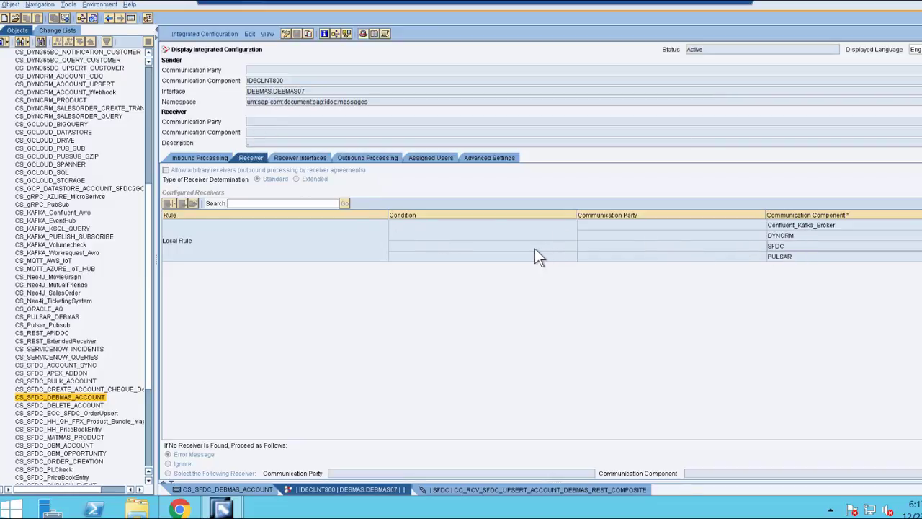
left_click(308, 160)
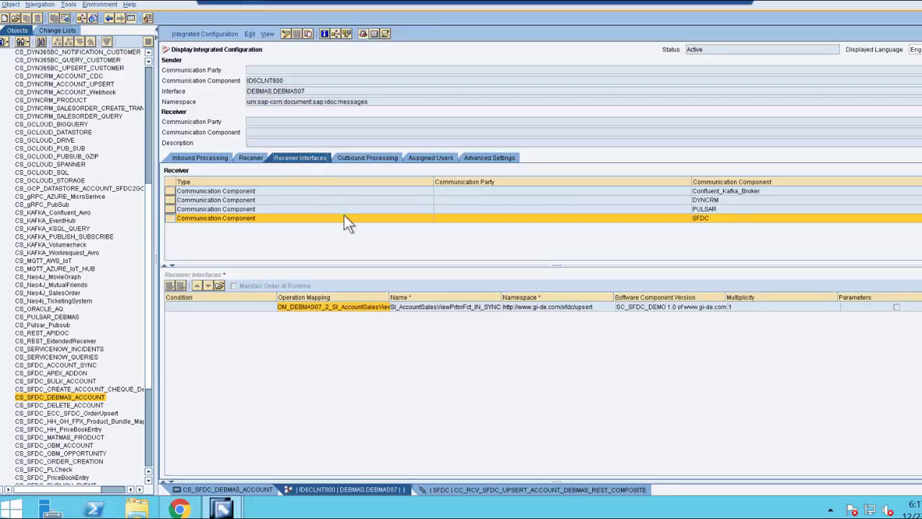
left_click(693, 218)
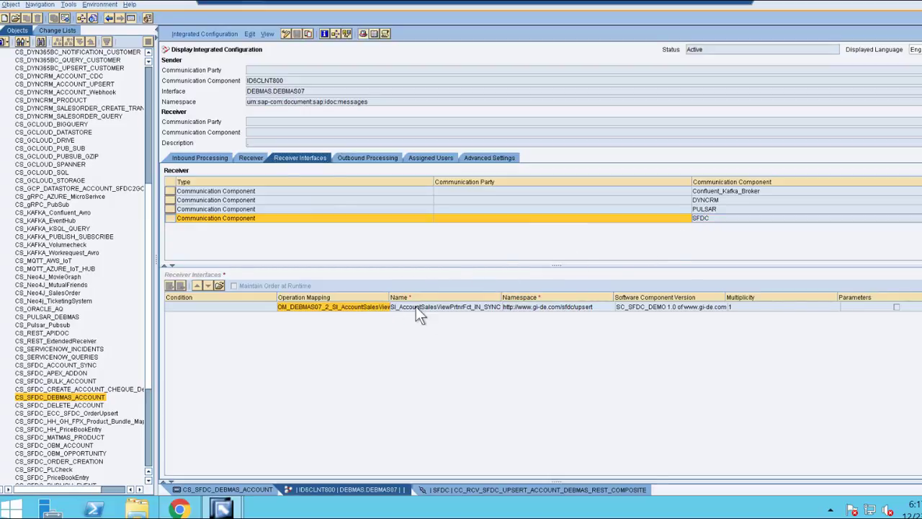
left_click(360, 163)
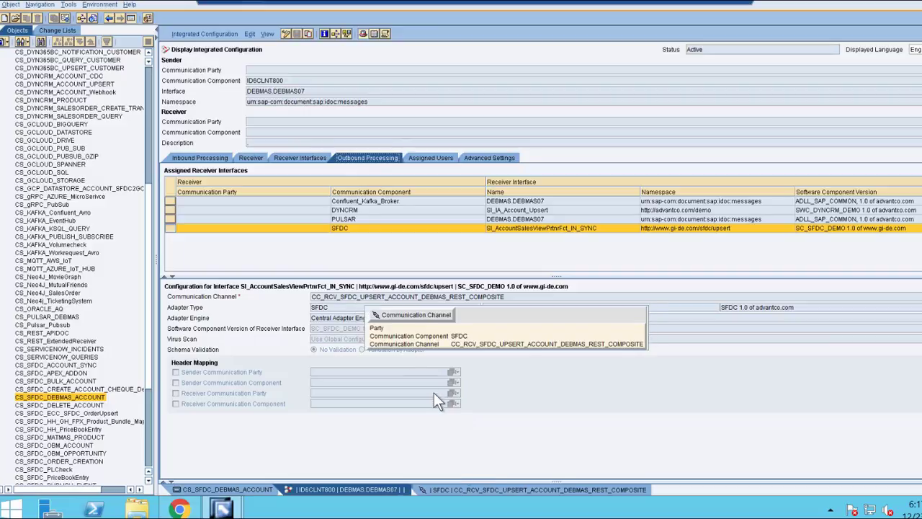
left_click(462, 489)
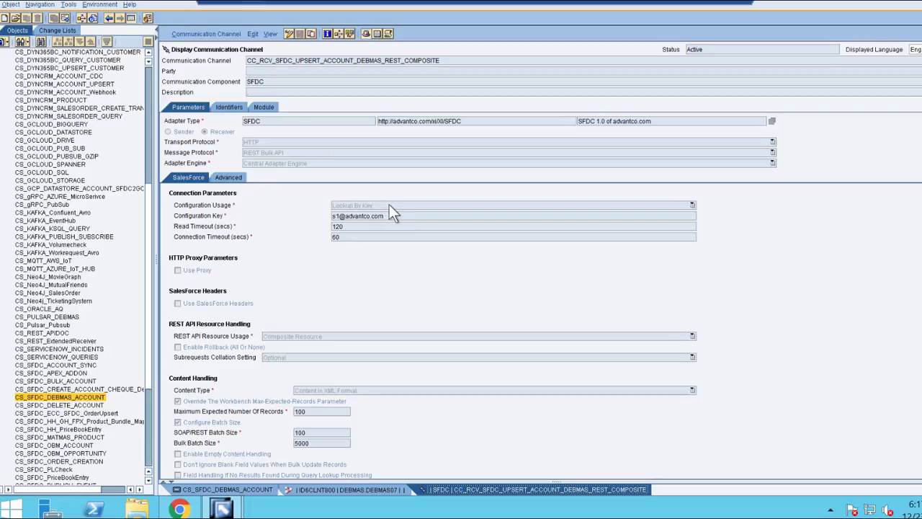
- Edit the SFDC channel, keep Configuration Usage at Lookup By Key, and view its Advanced settings
left_click(286, 34)
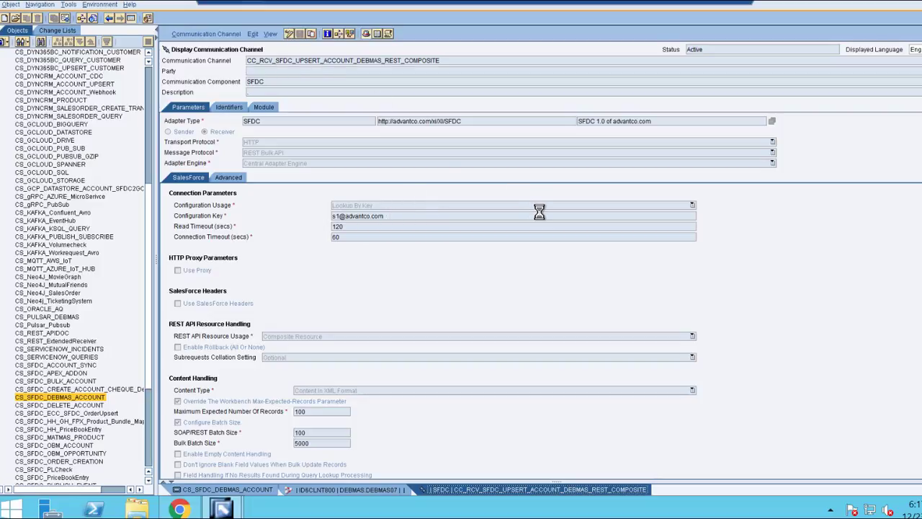
left_click(691, 205)
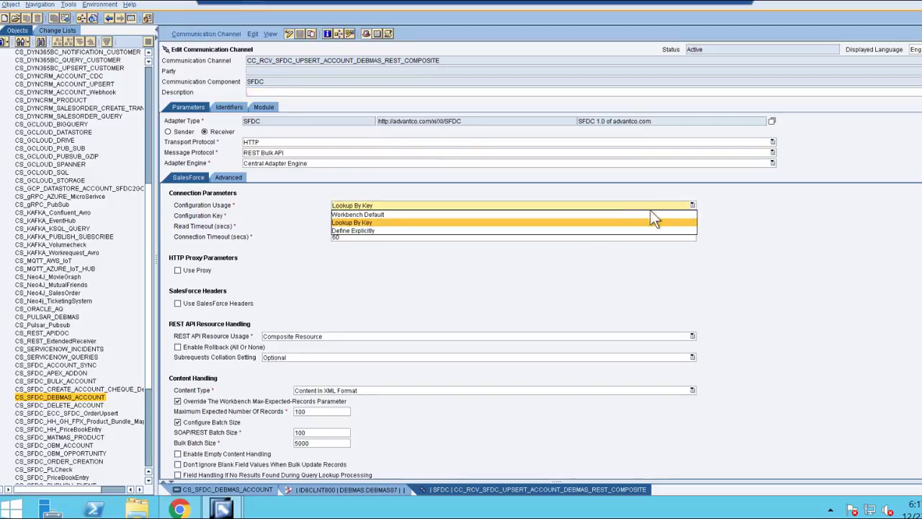
left_click(556, 232)
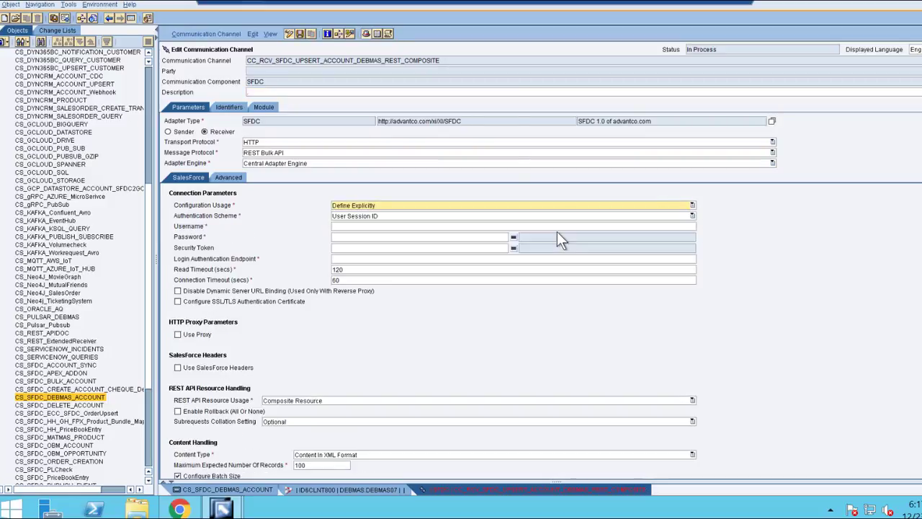
left_click(692, 205)
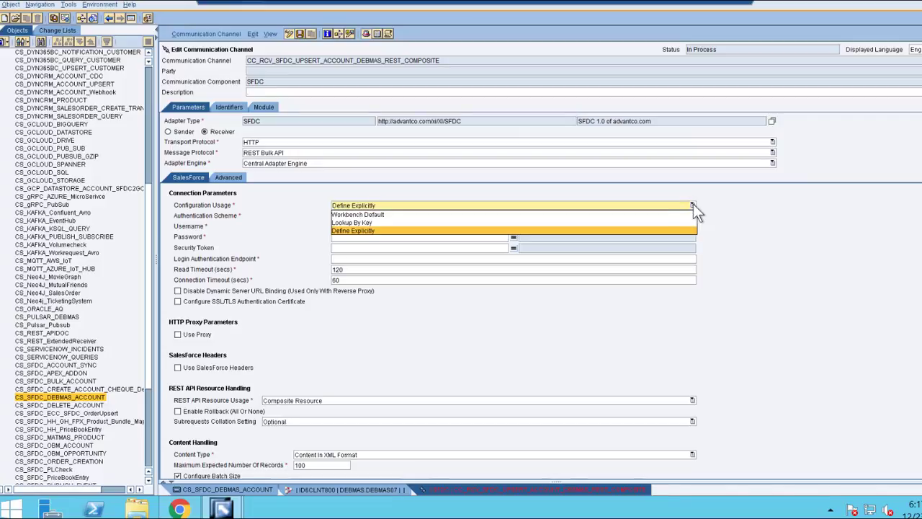
left_click(638, 222)
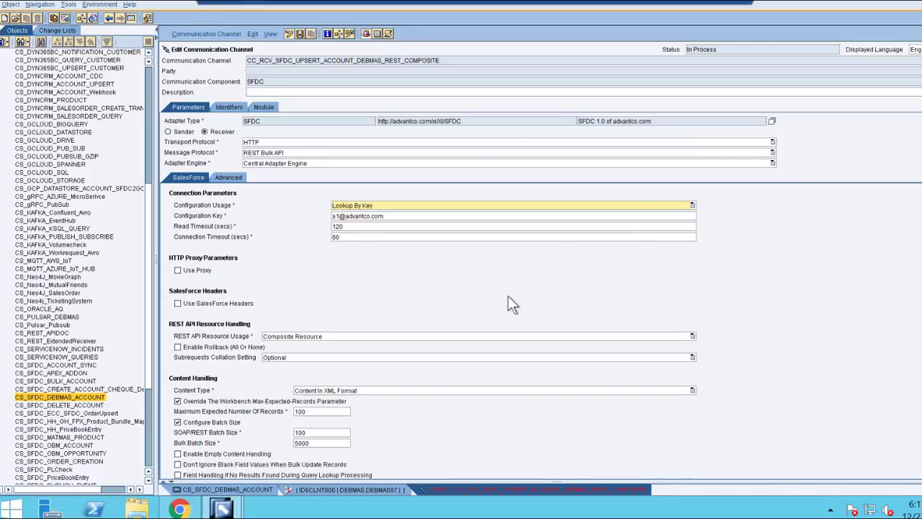
scroll(463, 338, "down", 1)
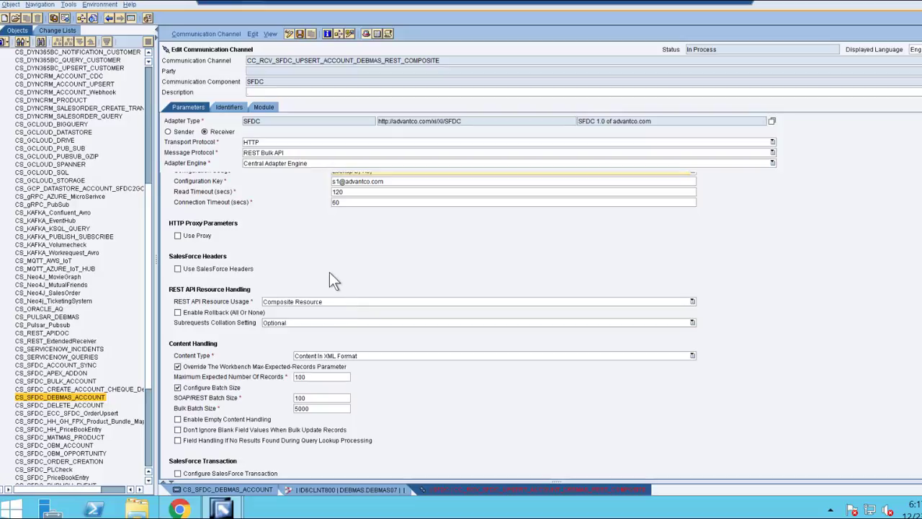
scroll(322, 271, "up", 1)
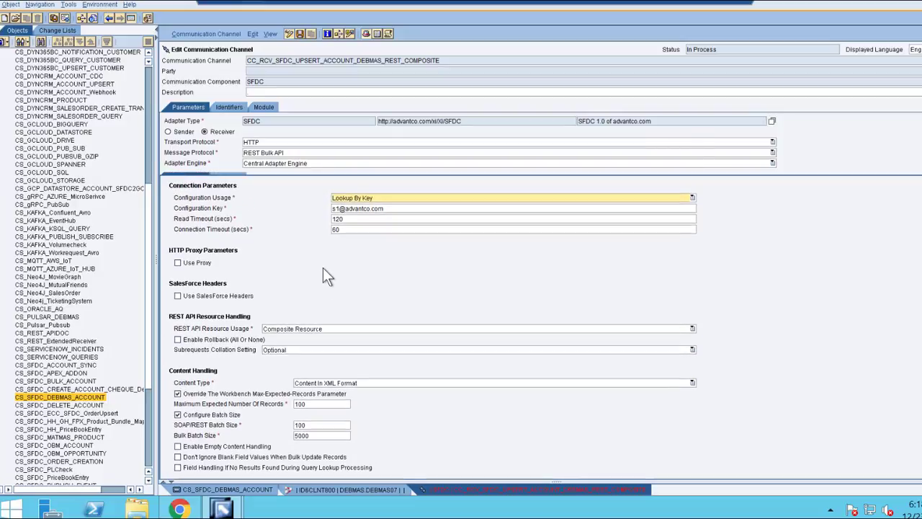
left_click(229, 178)
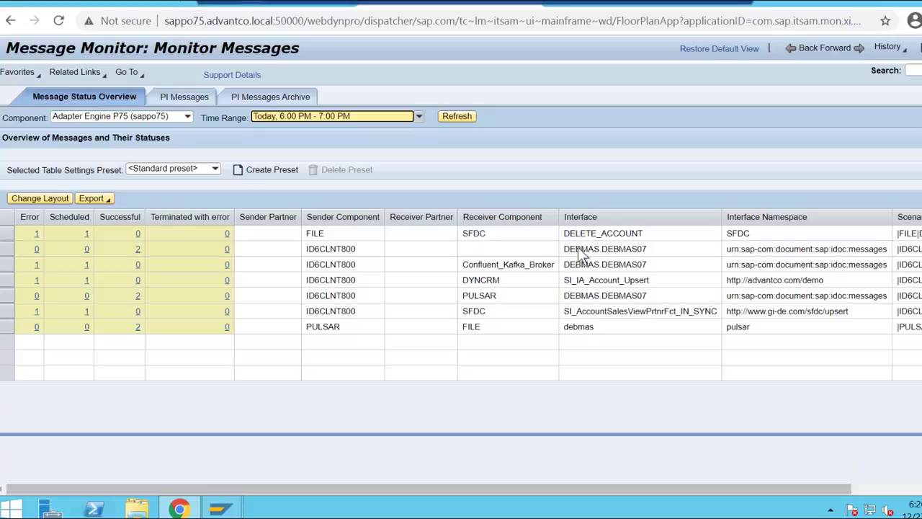
- Select the DEBMAS.DEBMAS07 row from ID6CLNT800 in the message status overview
left_click(605, 250)
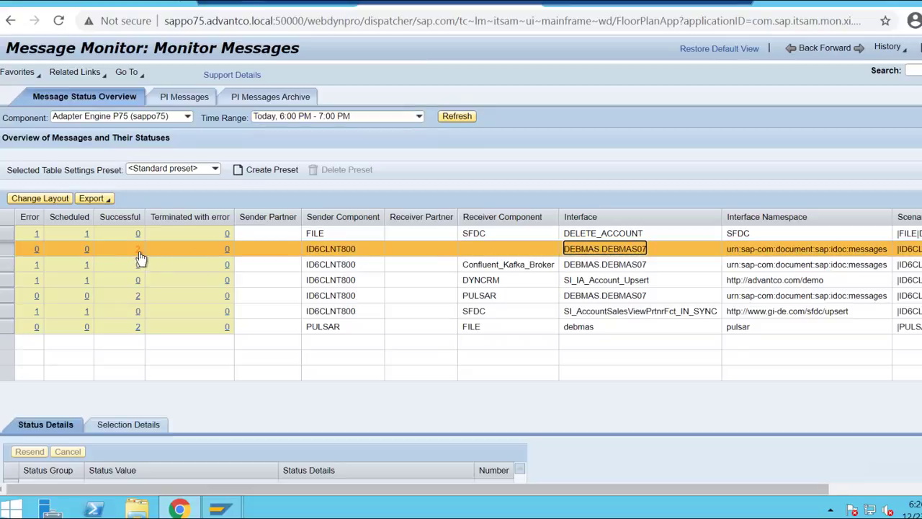
- Send customer 1251 as a DEBMAS master IDoc and acknowledge both information messages
mouse_move(226, 509)
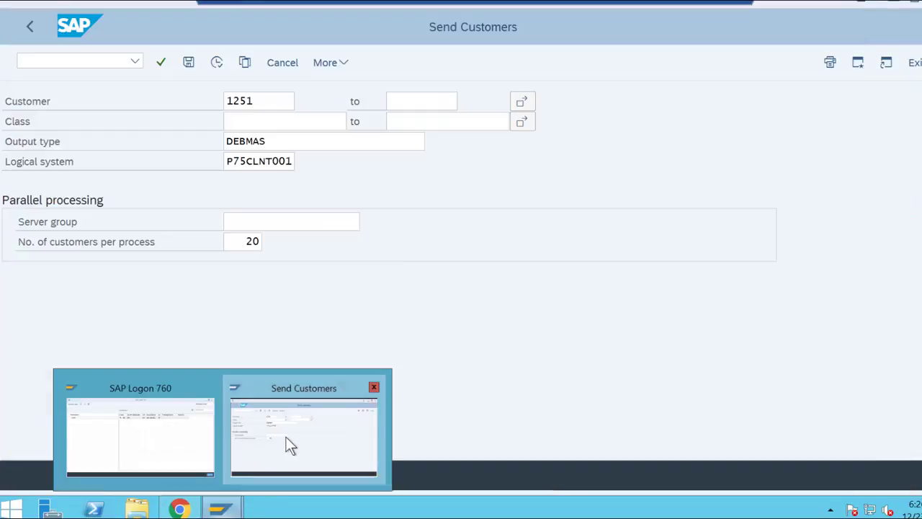
left_click(286, 436)
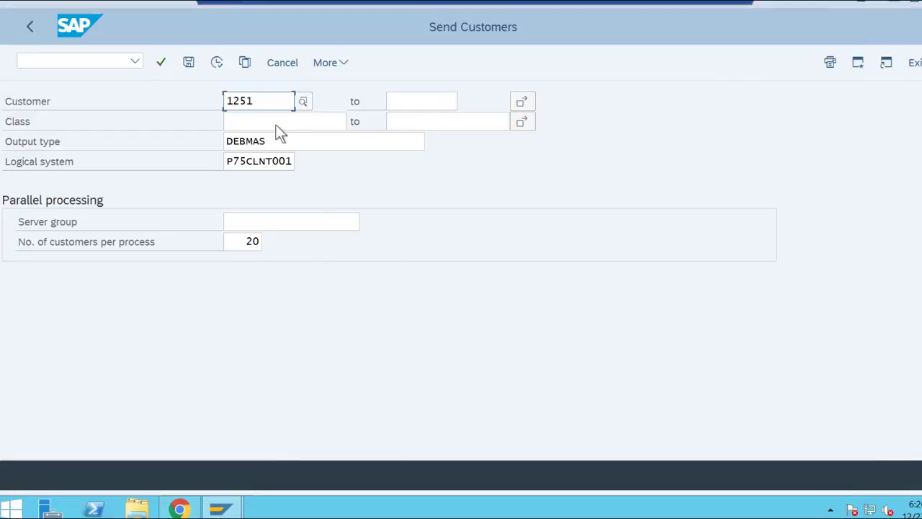
left_click(216, 63)
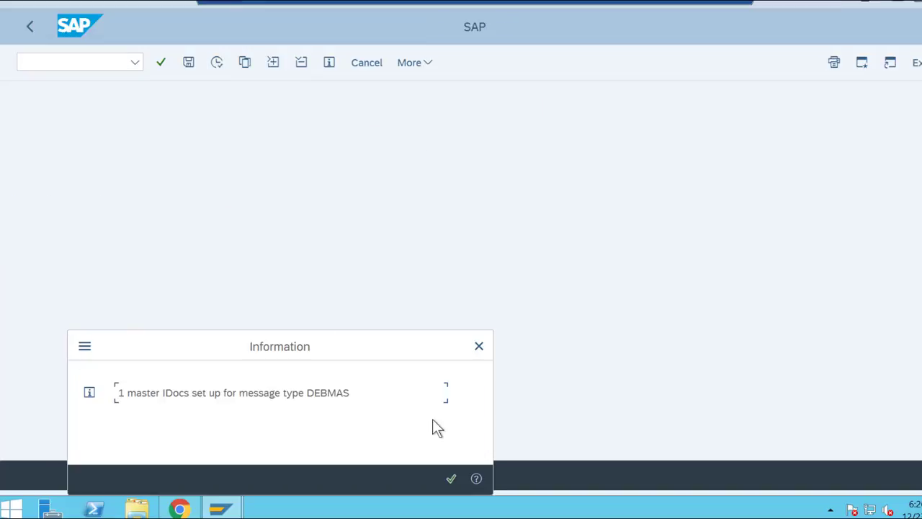
left_click(453, 477)
left_click(453, 477)
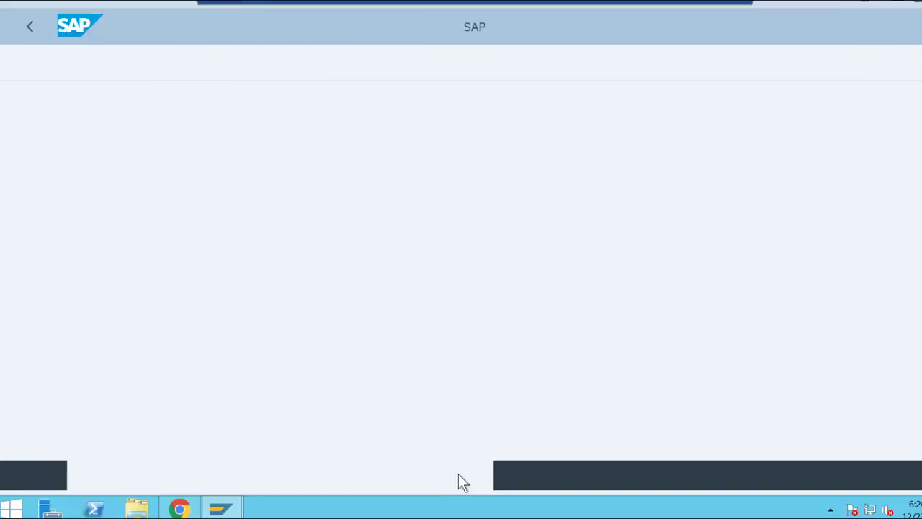
left_click(179, 509)
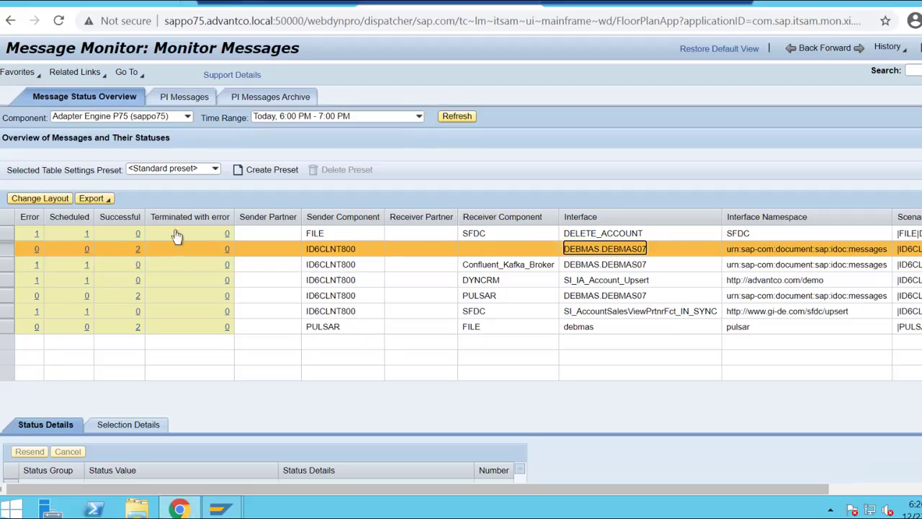
- Refresh the message overview for the Today, 6:00 PM - 7:00 PM time range
left_click(420, 118)
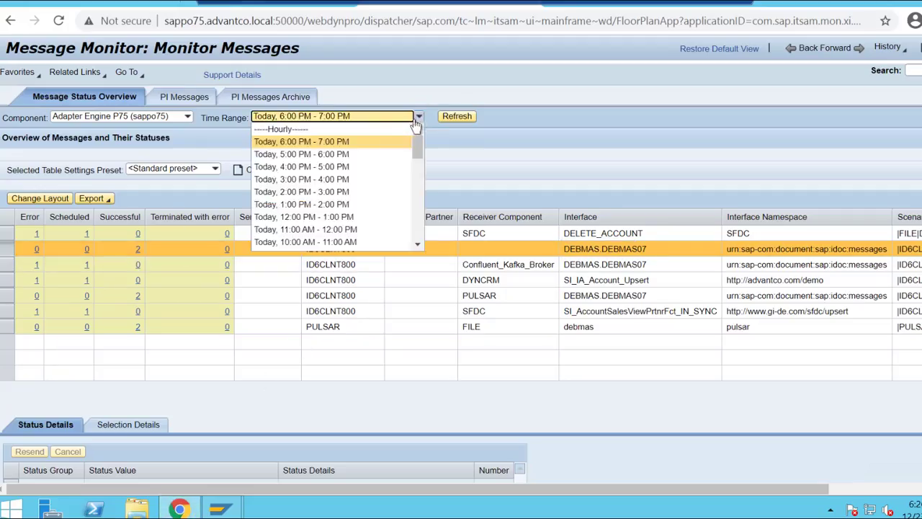
left_click(379, 143)
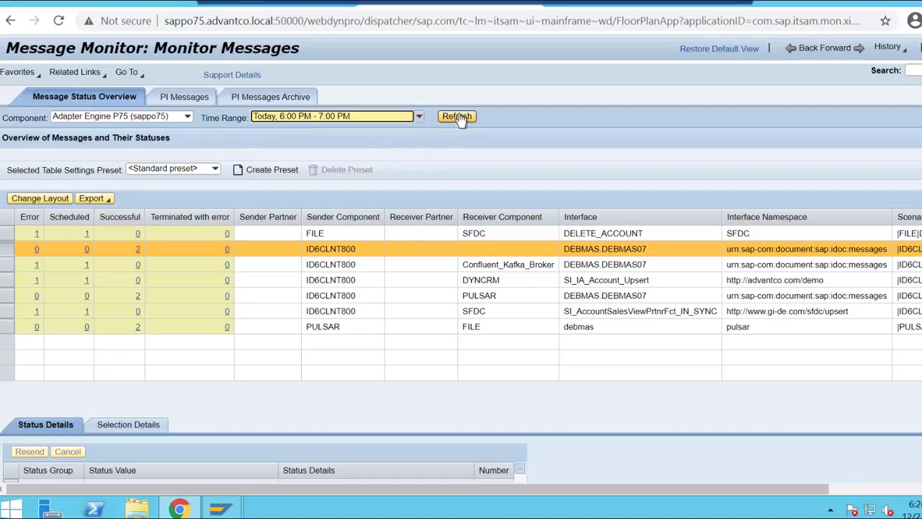
left_click(459, 118)
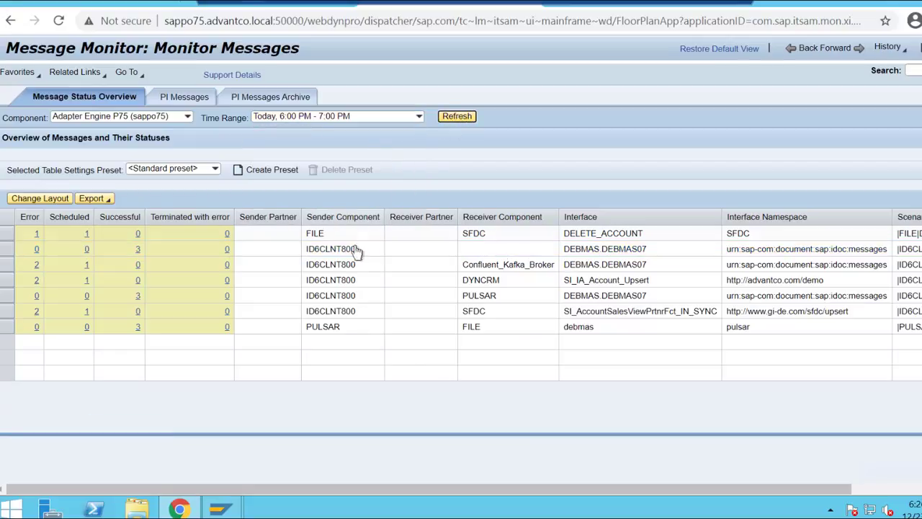